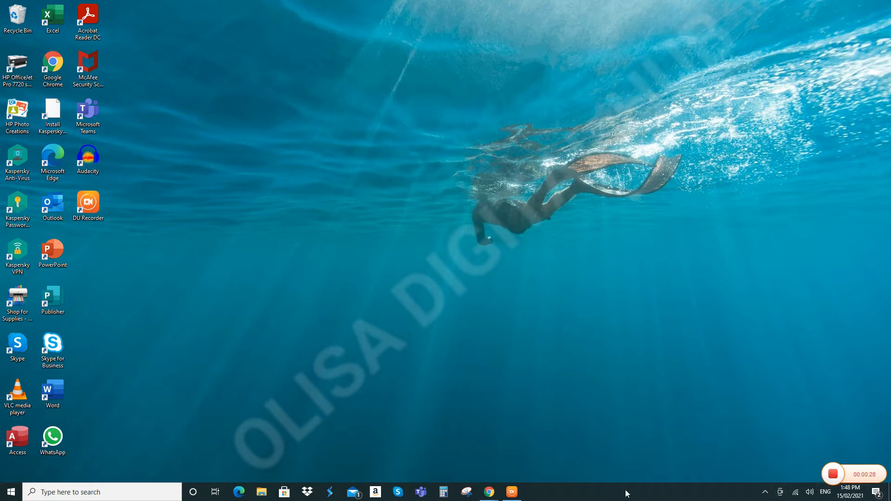
Step: Bring the Facebook window back to the front and open its Create (+) menu
{"action": "mouse_move", "coordinate": [507, 499]}
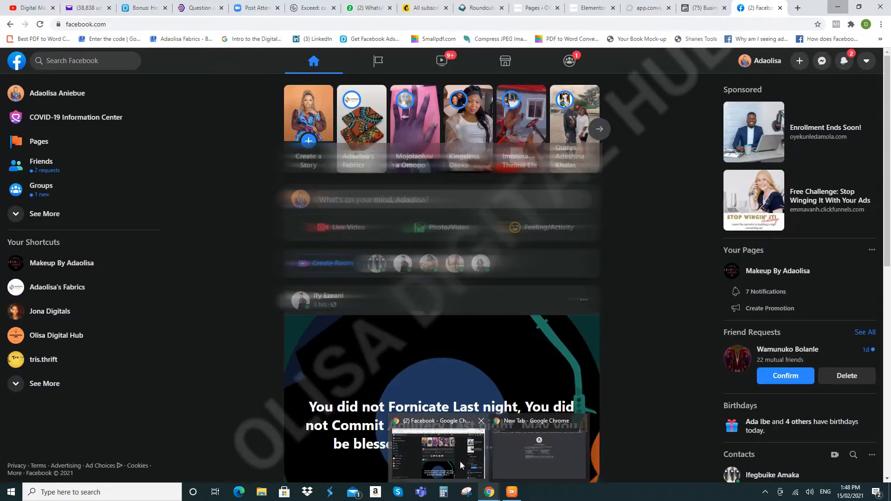
{"action": "left_click", "coordinate": [461, 461]}
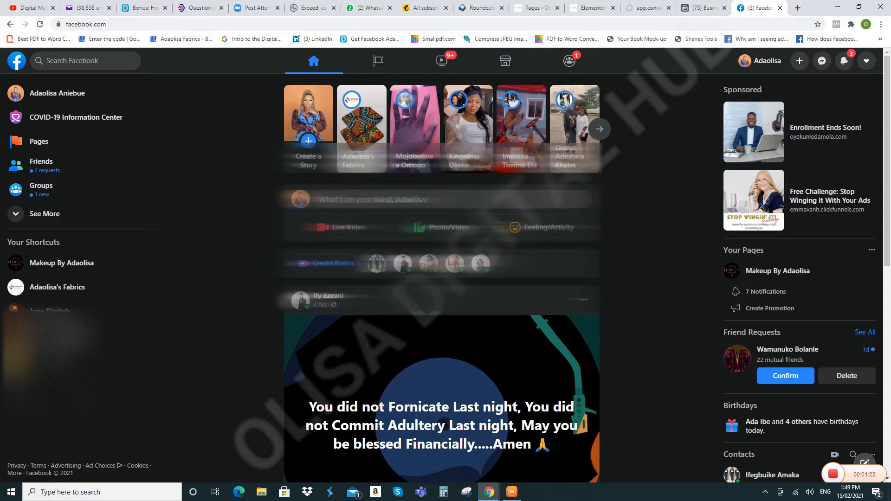
{"action": "left_click", "coordinate": [797, 64]}
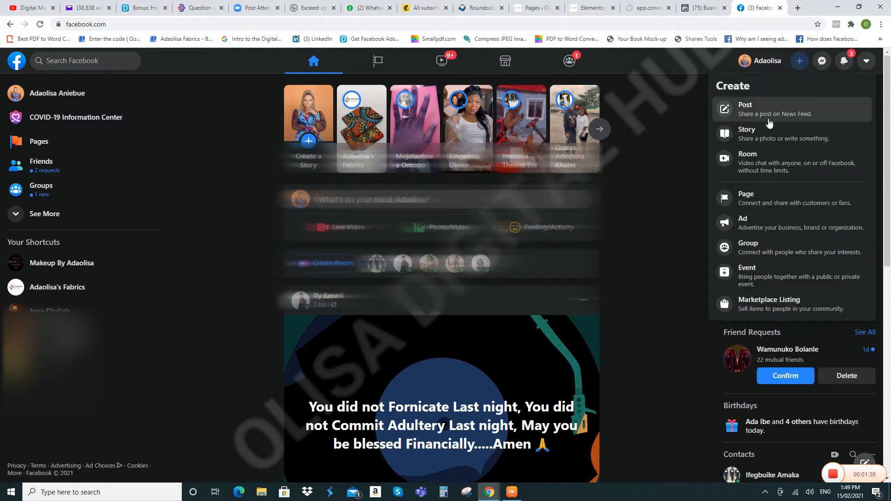
Step: Choose Page from the Create menu to open the Create a Page form
{"action": "left_click", "coordinate": [777, 202]}
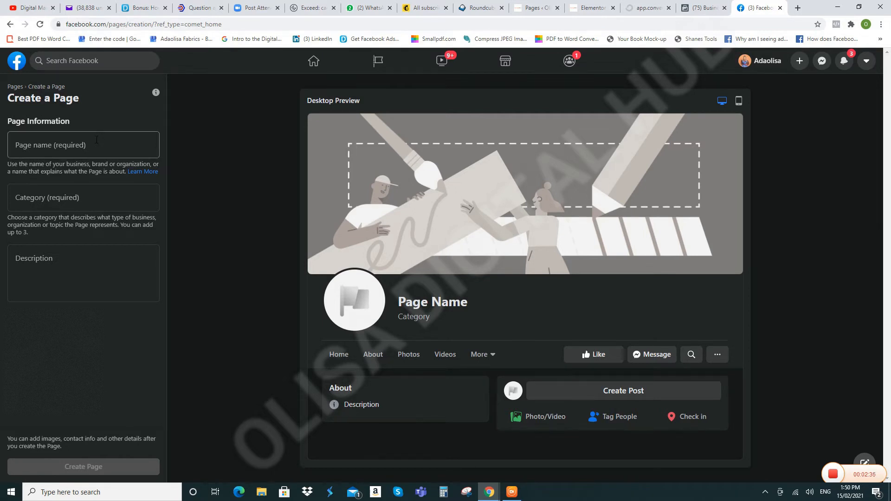
Step: Leave the Category and Description fields empty and return to the Facebook home feed
{"action": "left_click", "coordinate": [105, 198]}
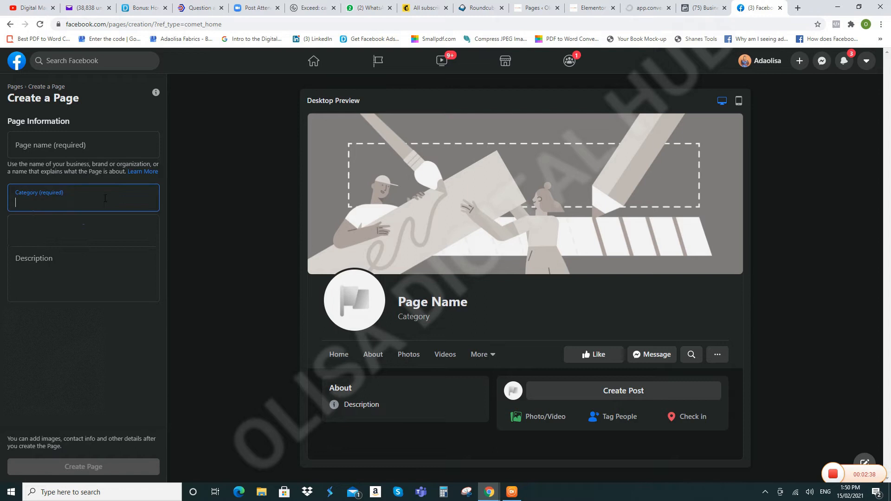
{"action": "left_click", "coordinate": [58, 262]}
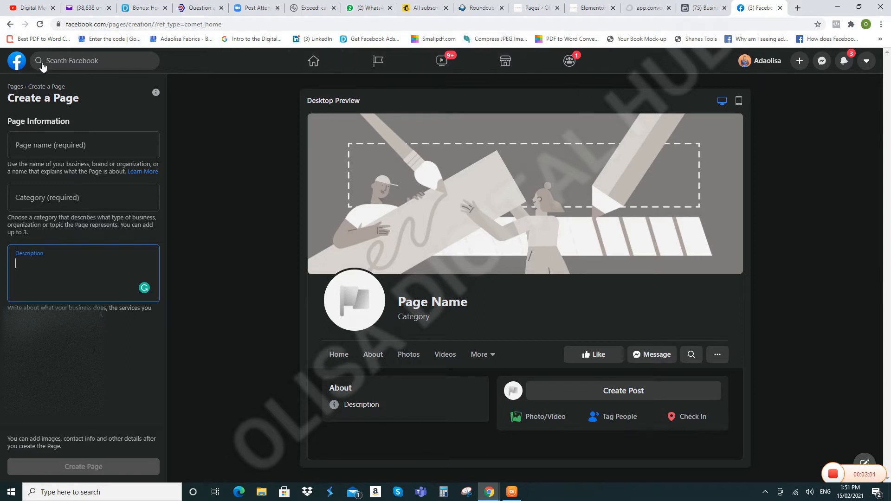
{"action": "left_click", "coordinate": [19, 63]}
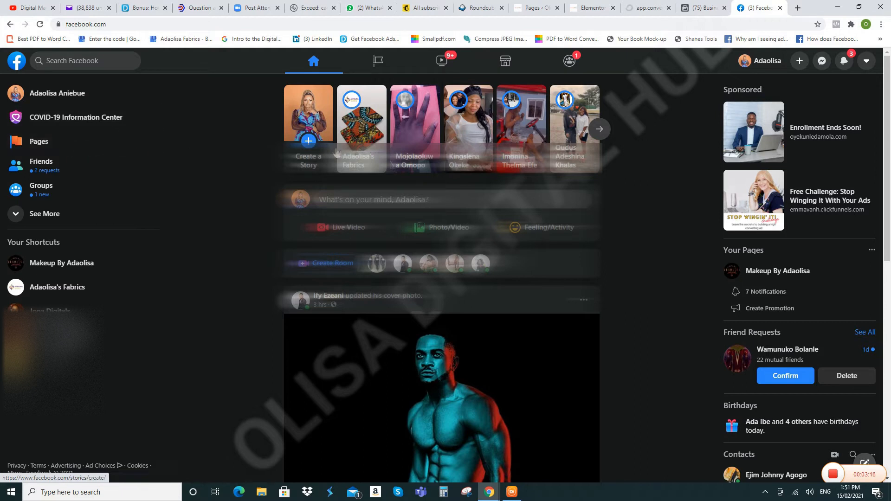
Step: Open the Olisa Digital Hub Page from the Pages you manage
{"action": "left_click", "coordinate": [377, 64]}
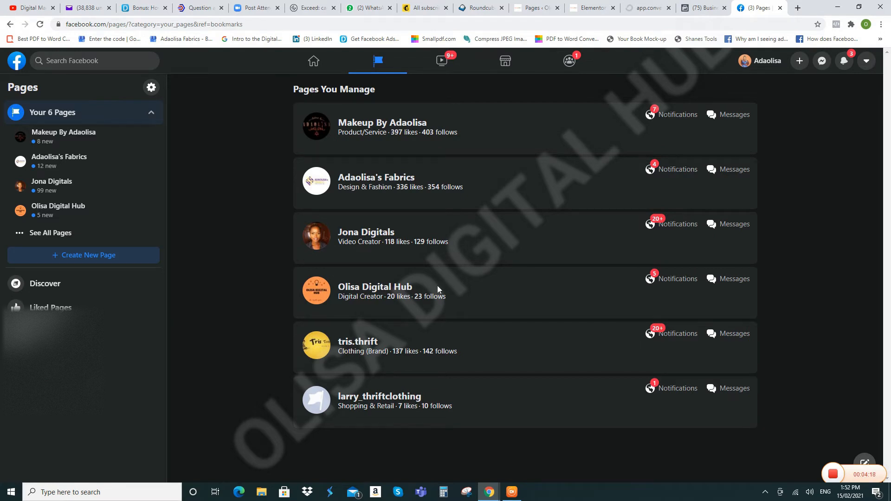
{"action": "left_click", "coordinate": [102, 209]}
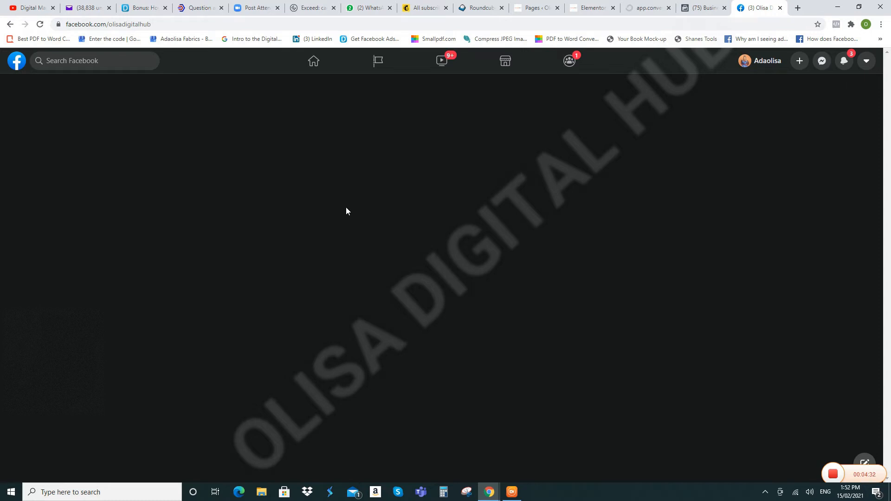
Step: Reload the Olisa Digital Hub Page and go to Settings > Page Roles
{"action": "left_click", "coordinate": [40, 24]}
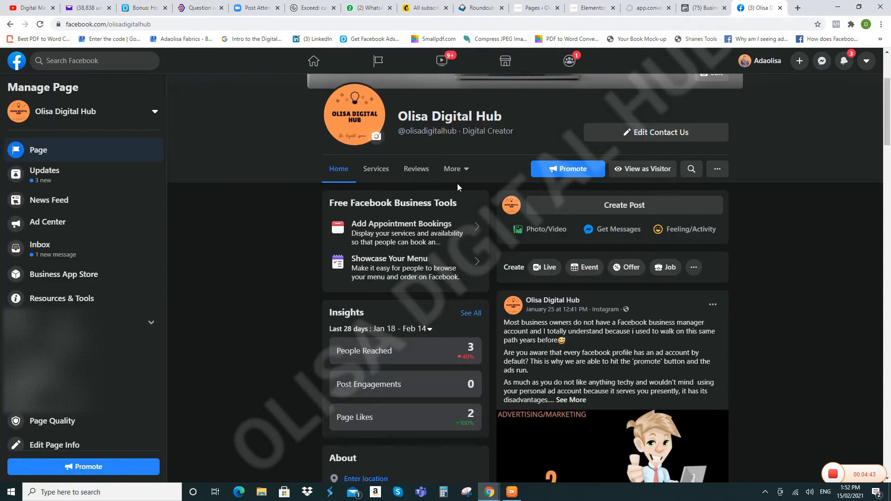
{"action": "scroll", "coordinate": [101, 343], "scroll_direction": "down", "scroll_amount": 1}
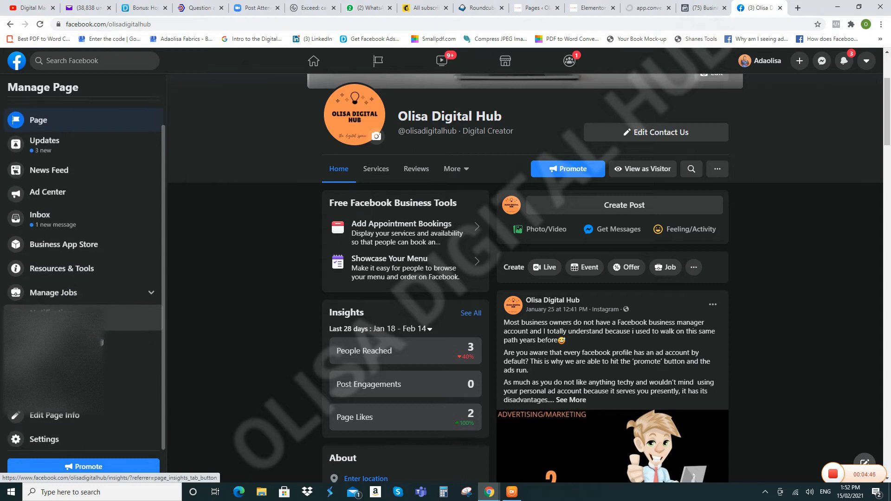
{"action": "left_click", "coordinate": [60, 441]}
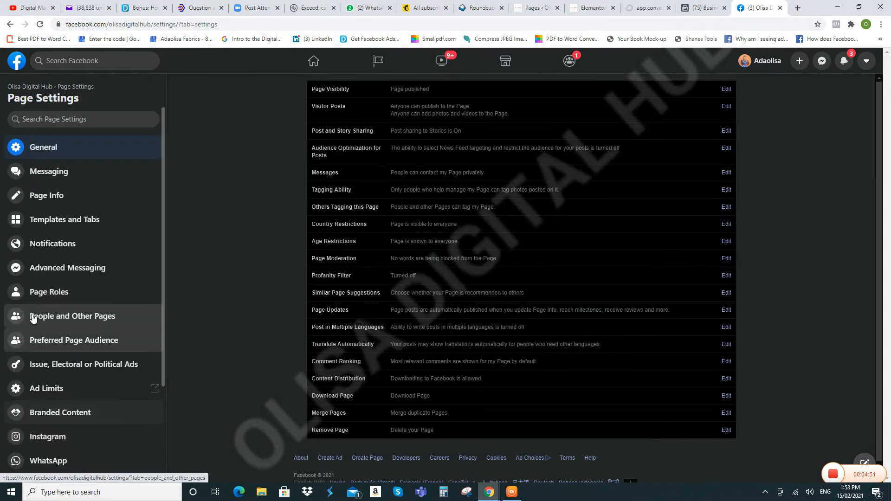
{"action": "left_click", "coordinate": [63, 295]}
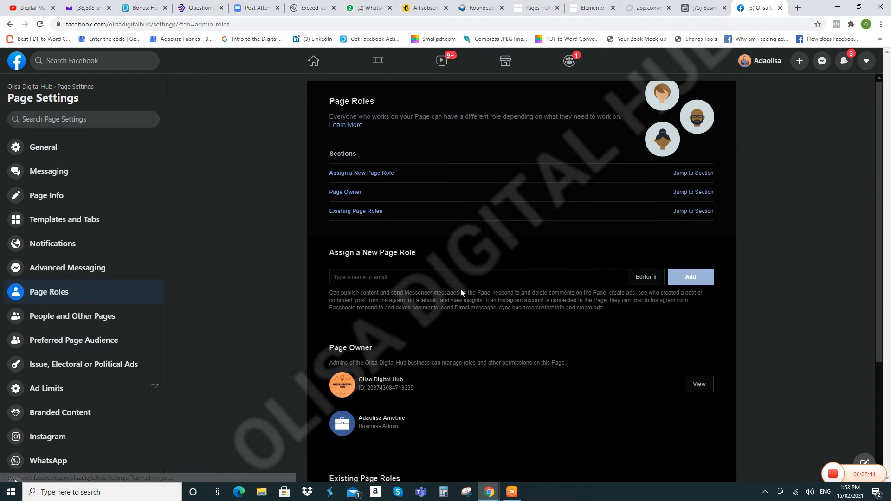
Step: Pick Advertiser, replacing the first choice of Admin, as the role for a new Page role assignment
{"action": "left_click", "coordinate": [657, 281]}
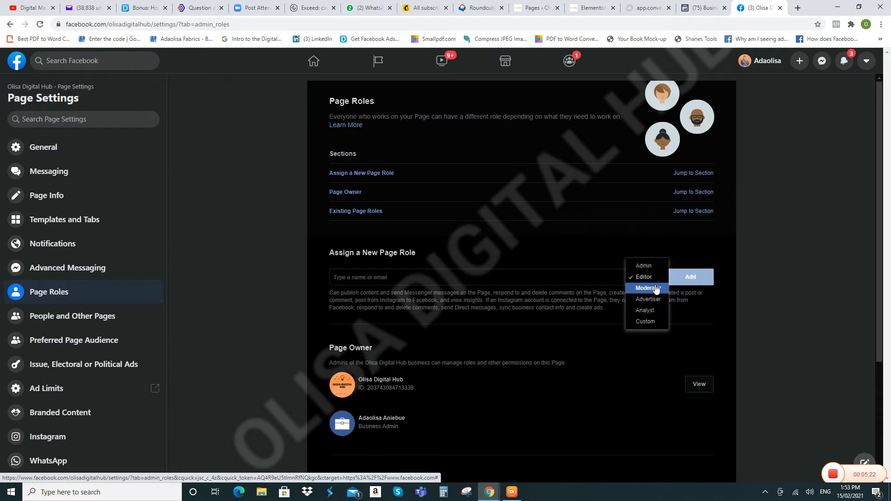
{"action": "left_click", "coordinate": [650, 267]}
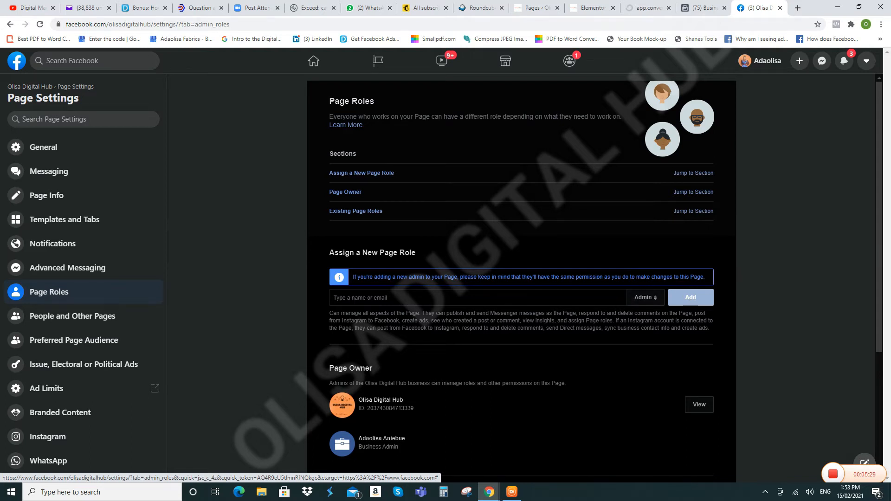
{"action": "left_click", "coordinate": [657, 301]}
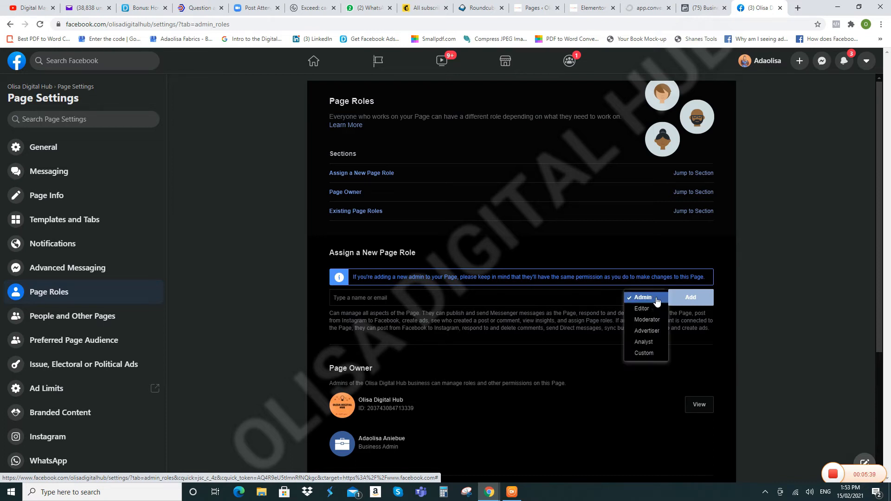
{"action": "left_click", "coordinate": [650, 331]}
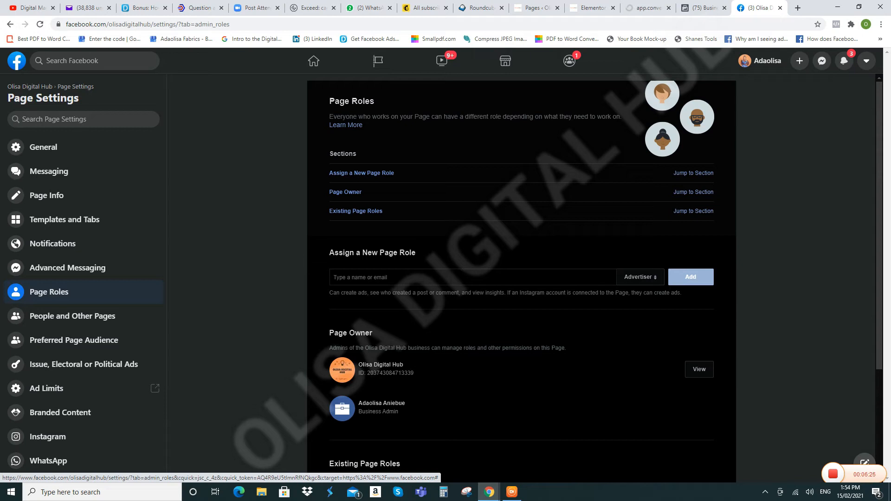
Step: Load business.facebook.com in the incognito Chrome window, discarding the autocompleted ending
{"action": "mouse_move", "coordinate": [490, 492]}
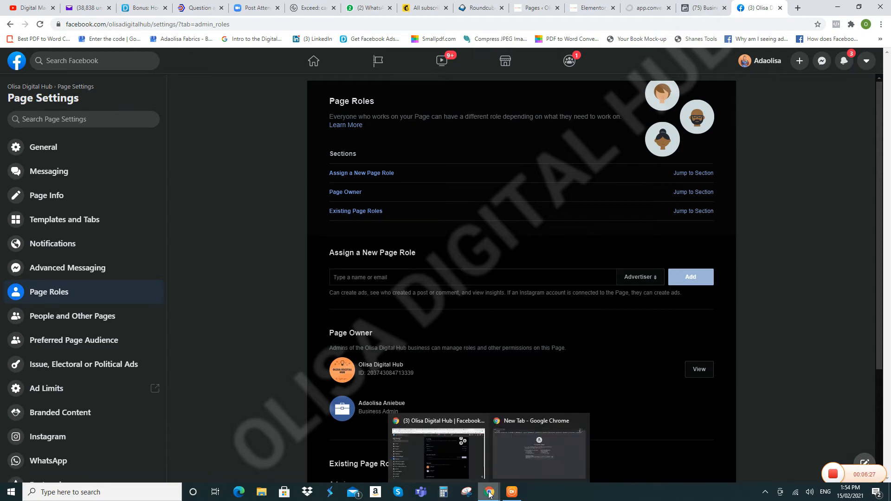
{"action": "left_click", "coordinate": [506, 471]}
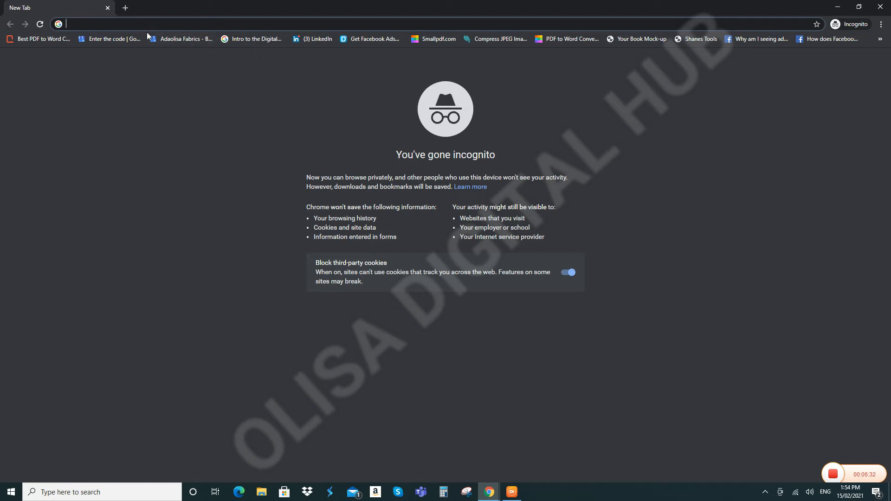
{"action": "type", "text": "business"}
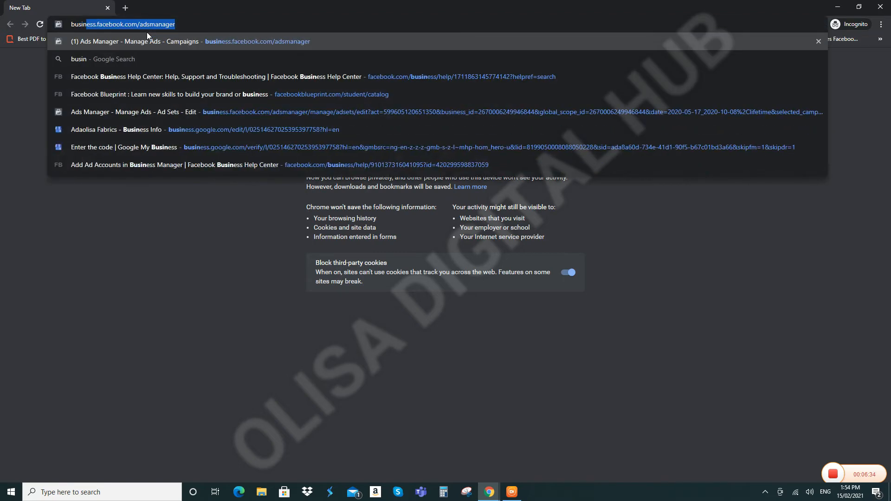
{"action": "type", "text": ".fac"}
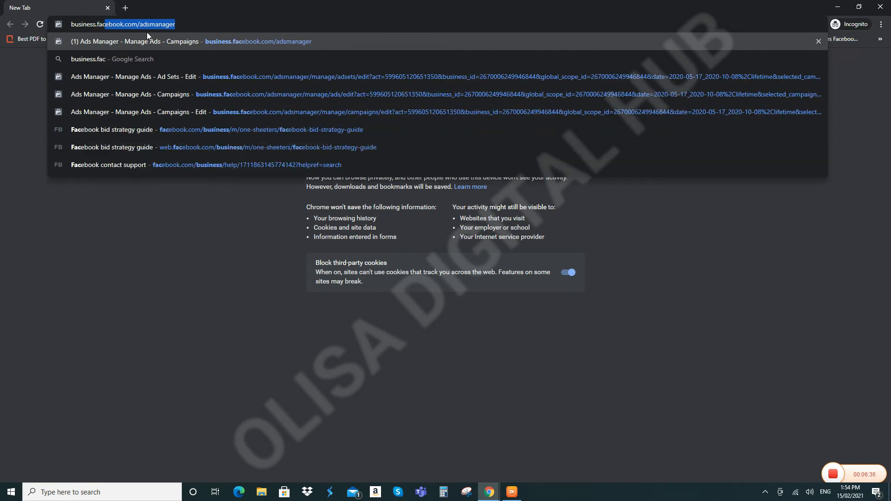
{"action": "type", "text": "ebook.com"}
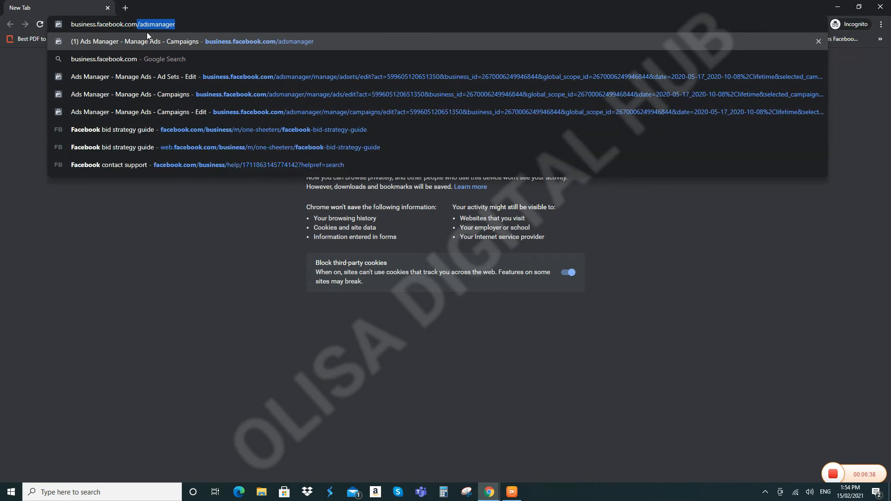
{"action": "key", "text": "Delete"}
{"action": "key", "text": "Return"}
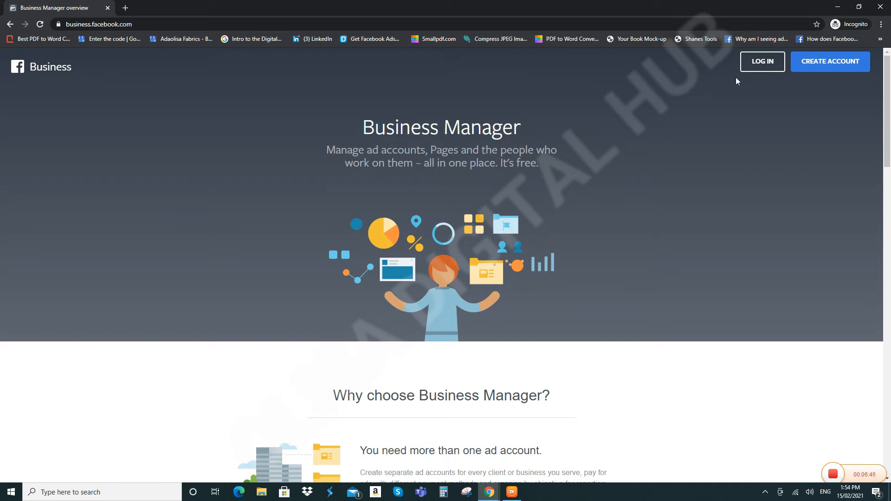
Step: Choose CREATE ACCOUNT on the Business Manager overview to reach the Facebook log-in page
{"action": "left_click", "coordinate": [837, 65]}
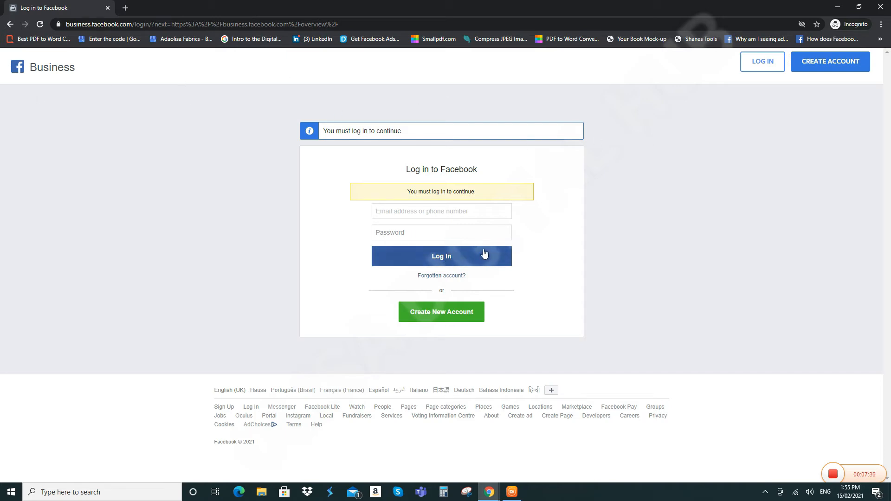
{"action": "left_click", "coordinate": [762, 65]}
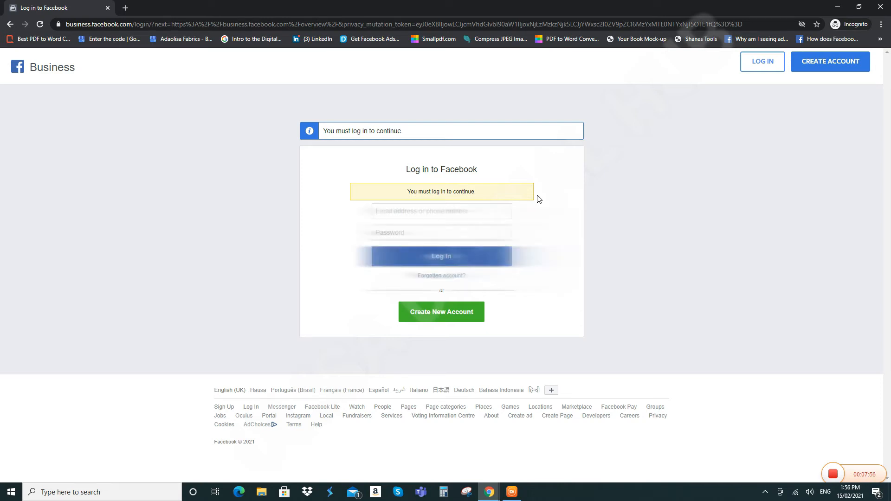
Step: Enter the account's e-mail address and start typing the password
{"action": "left_click", "coordinate": [465, 232]}
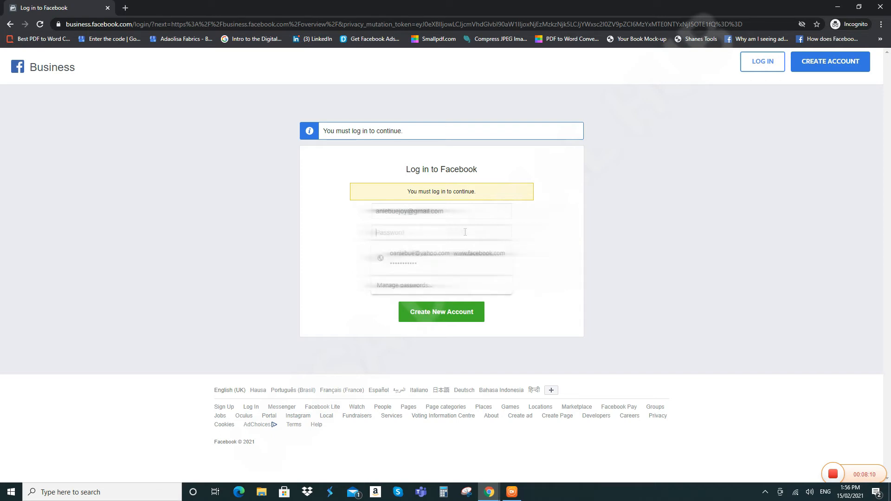
{"action": "type", "text": "a"}
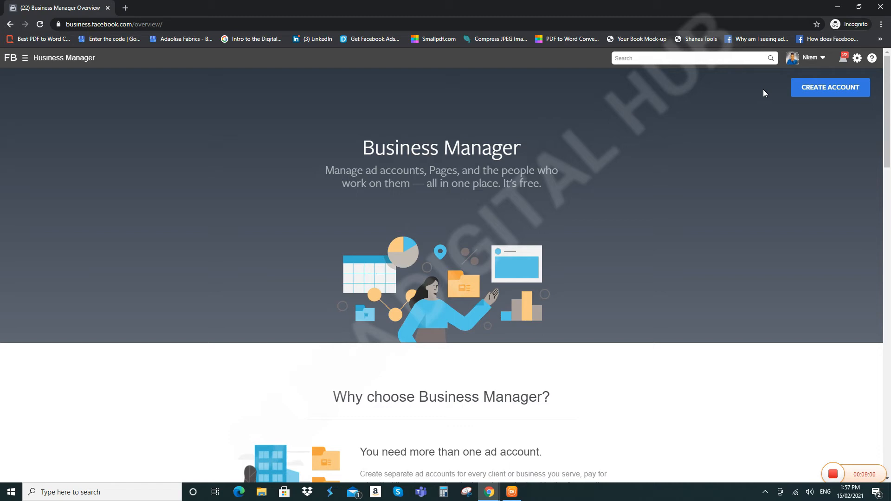
Step: Open the account-name dropdown at top right and scroll through the listed businesses
{"action": "left_click", "coordinate": [824, 59]}
{"action": "scroll", "coordinate": [778, 220], "scroll_direction": "down", "scroll_amount": 1}
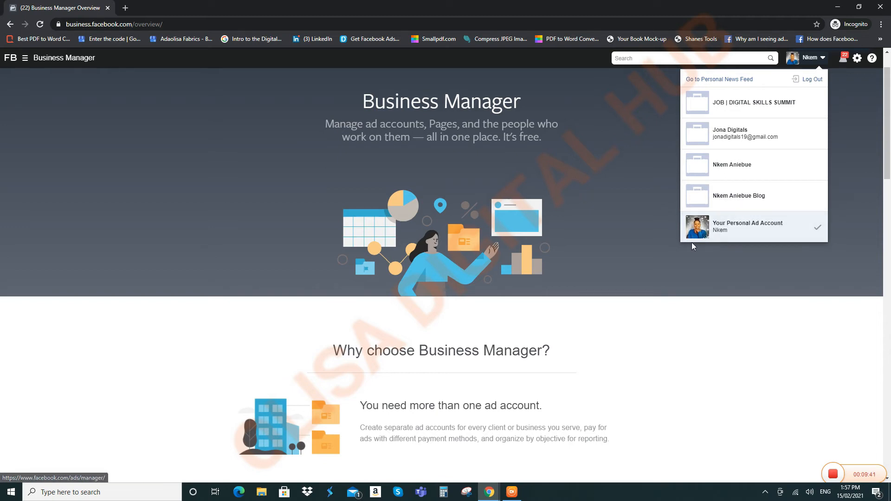
Step: Switch to the Jona Digitals business and bring up its Business Tools grid
{"action": "left_click", "coordinate": [768, 148]}
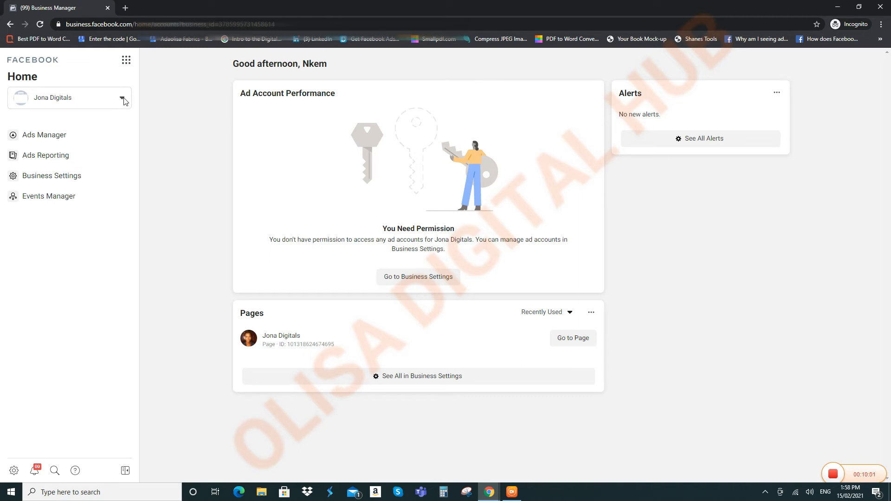
{"action": "left_click", "coordinate": [125, 66]}
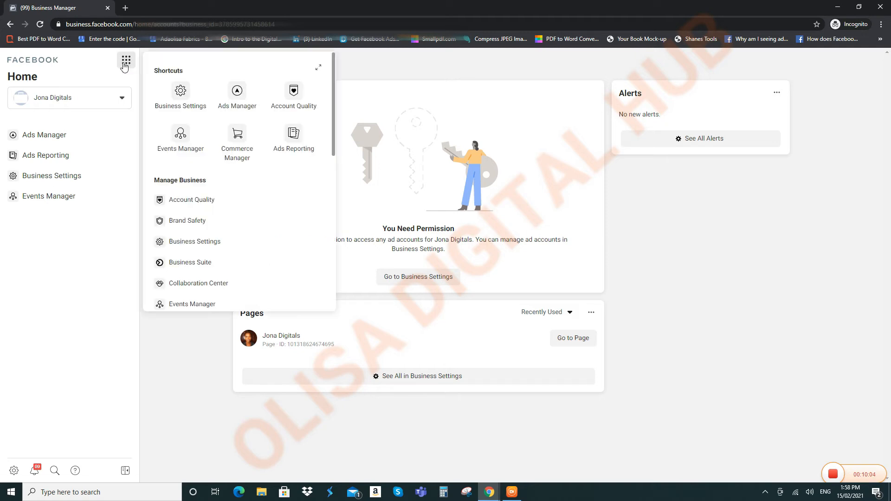
Step: Open Jona Digitals Business Settings and show the People list under Users
{"action": "left_click", "coordinate": [182, 96]}
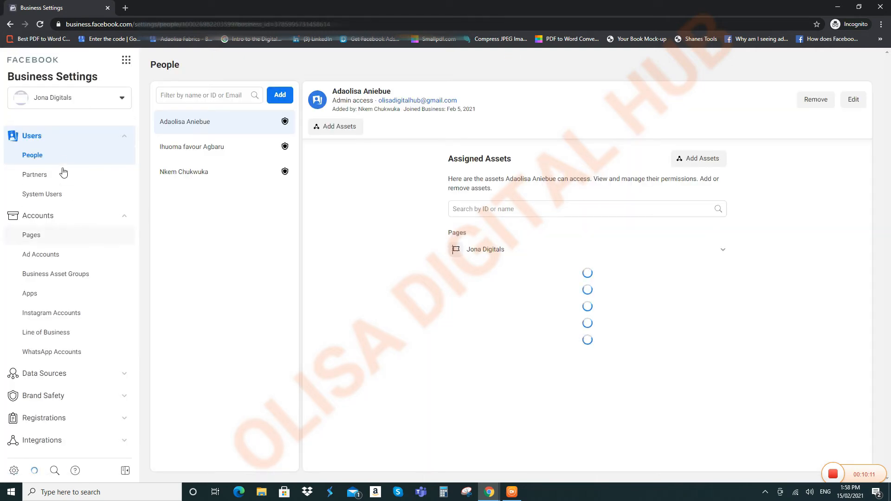
{"action": "scroll", "coordinate": [65, 153], "scroll_direction": "down", "scroll_amount": 2}
{"action": "scroll", "coordinate": [65, 153], "scroll_direction": "up", "scroll_amount": 2}
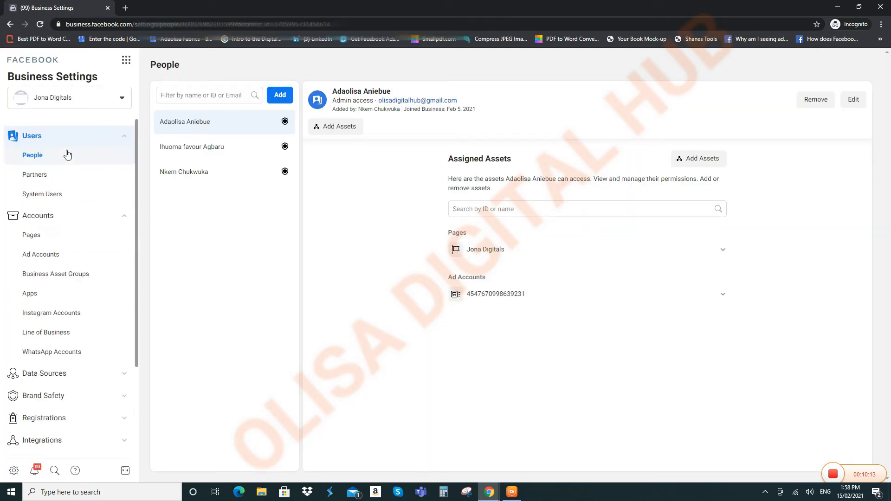
{"action": "left_click", "coordinate": [74, 142]}
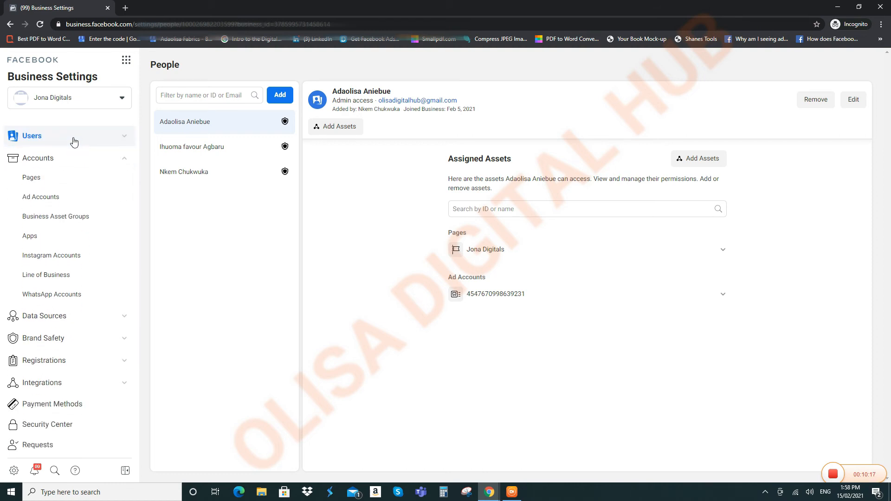
{"action": "left_click", "coordinate": [73, 140]}
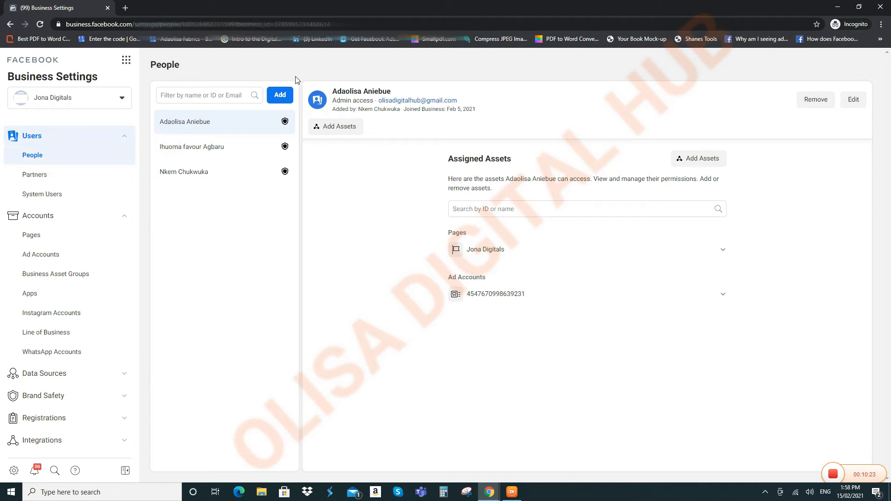
{"action": "left_click", "coordinate": [284, 95]}
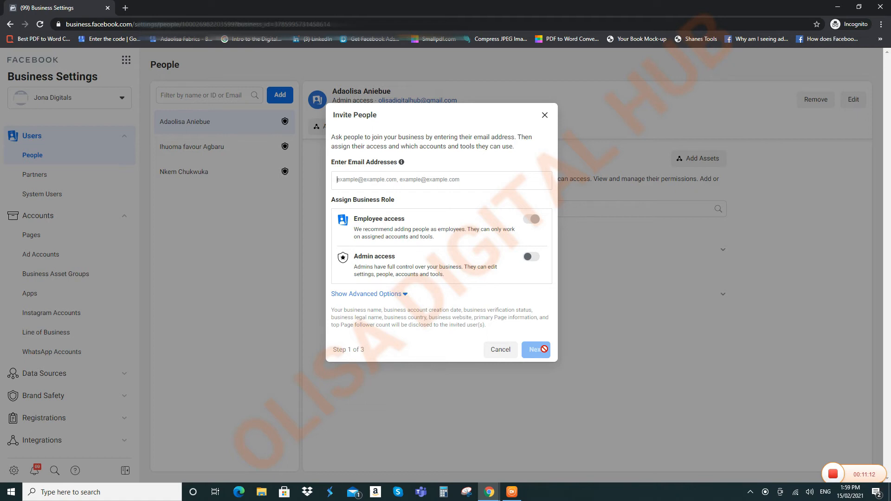
{"action": "left_click", "coordinate": [546, 116]}
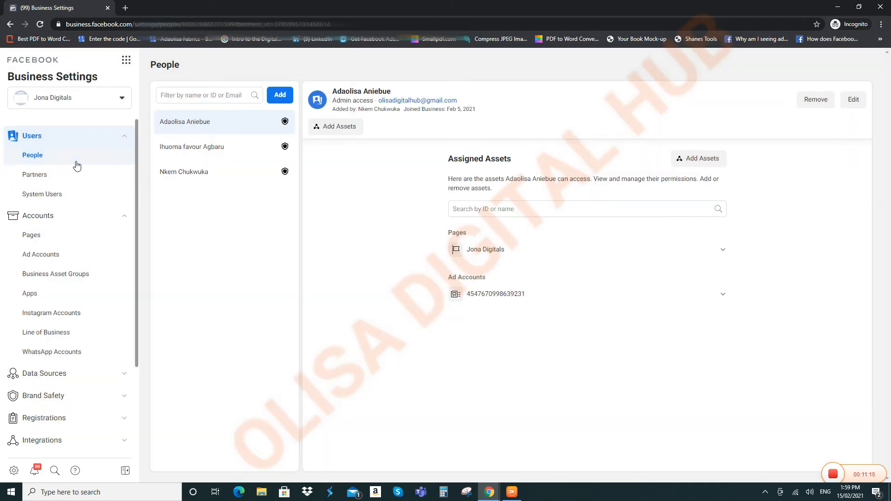
Step: Open the Jona Digitals Partners list and show the Add partner options
{"action": "left_click", "coordinate": [71, 176]}
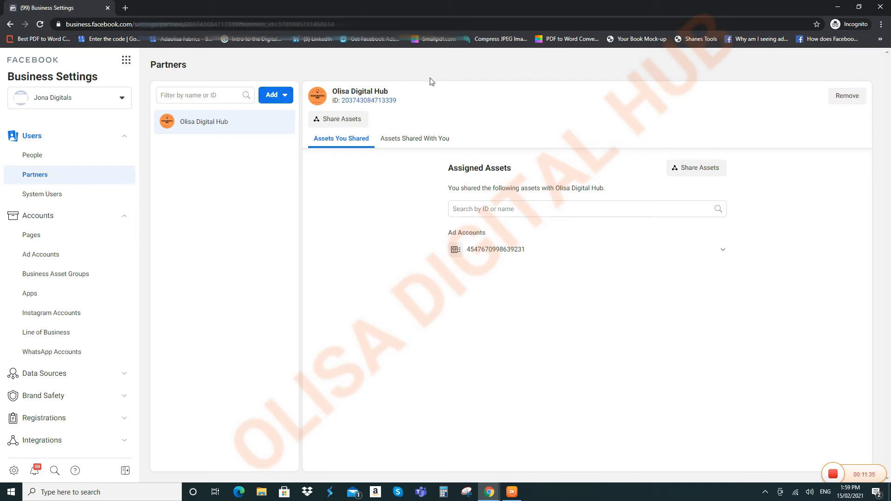
{"action": "left_click", "coordinate": [279, 103]}
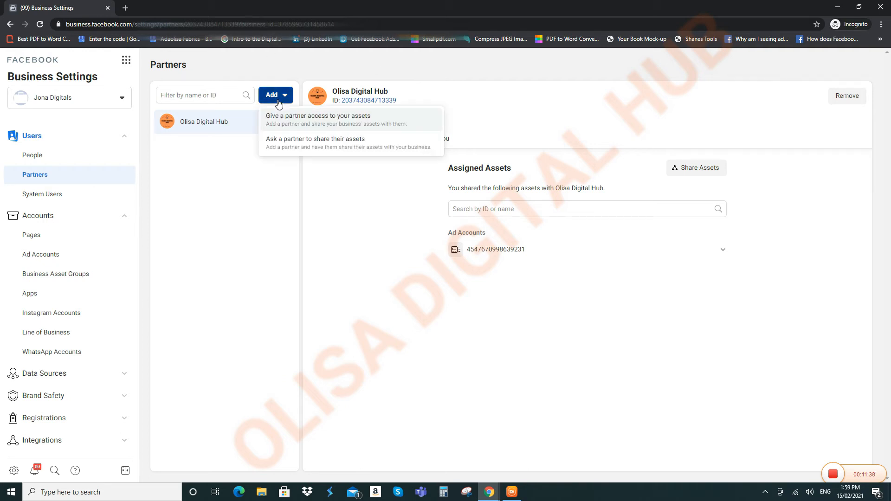
Step: Choose 'Give a partner access to your assets', paste the partner business ID and continue
{"action": "left_click", "coordinate": [371, 122]}
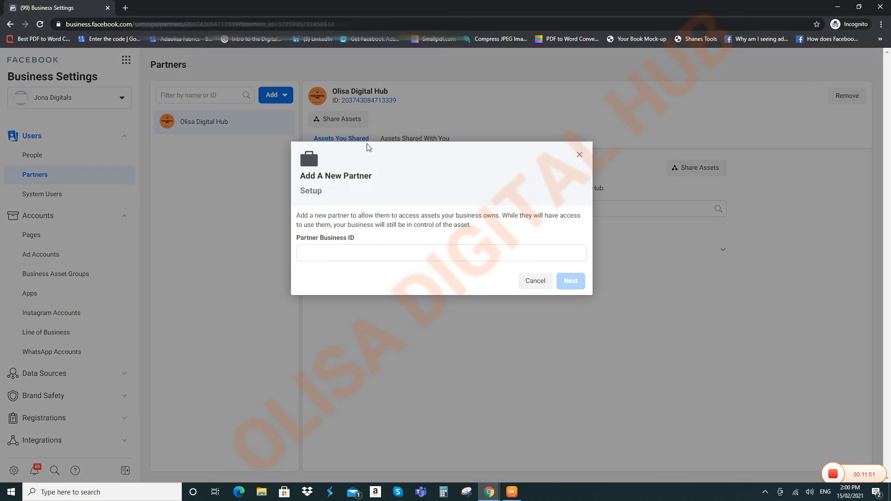
{"action": "left_click", "coordinate": [360, 252]}
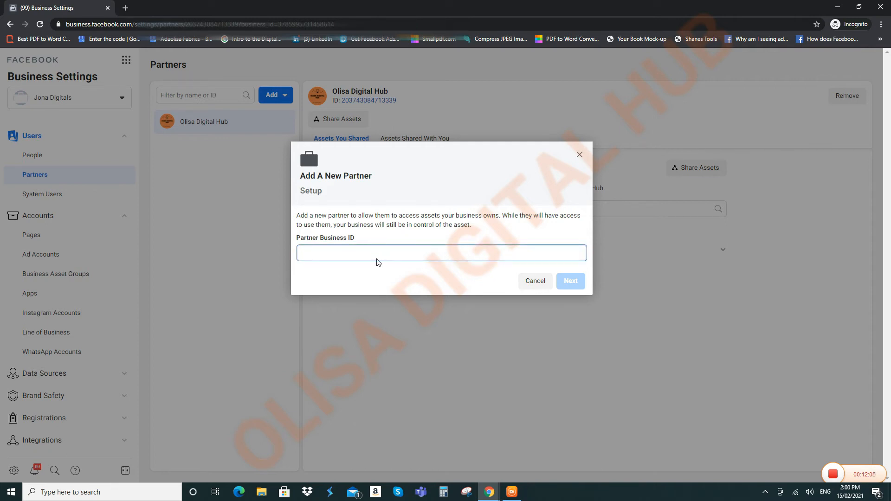
{"action": "right_click", "coordinate": [366, 257]}
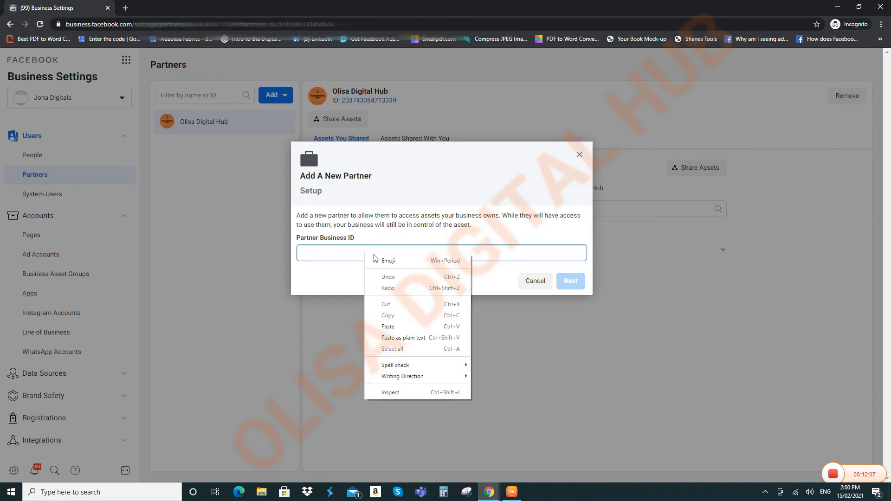
{"action": "left_click", "coordinate": [395, 327]}
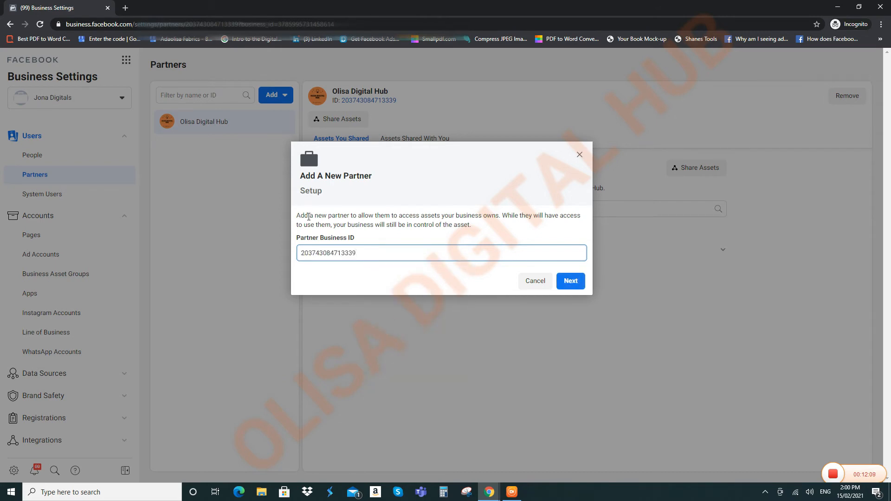
{"action": "left_click", "coordinate": [567, 283]}
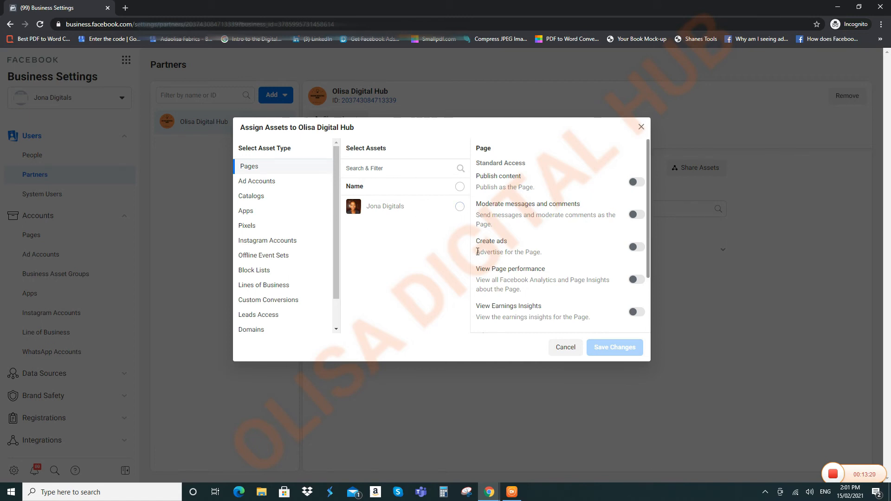
Step: Tick the Jona Digitals Page and allow the partner to create ads
{"action": "left_click", "coordinate": [460, 208]}
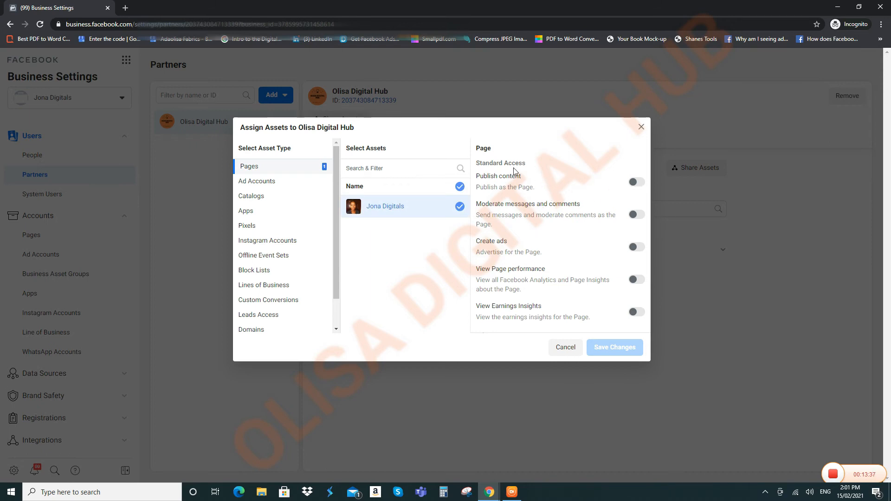
{"action": "scroll", "coordinate": [545, 189], "scroll_direction": "down", "scroll_amount": 1}
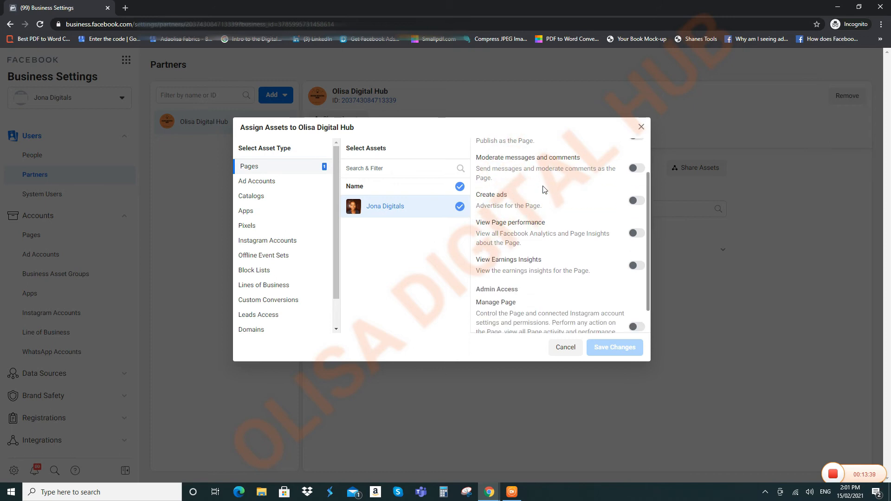
{"action": "scroll", "coordinate": [538, 190], "scroll_direction": "up", "scroll_amount": 1}
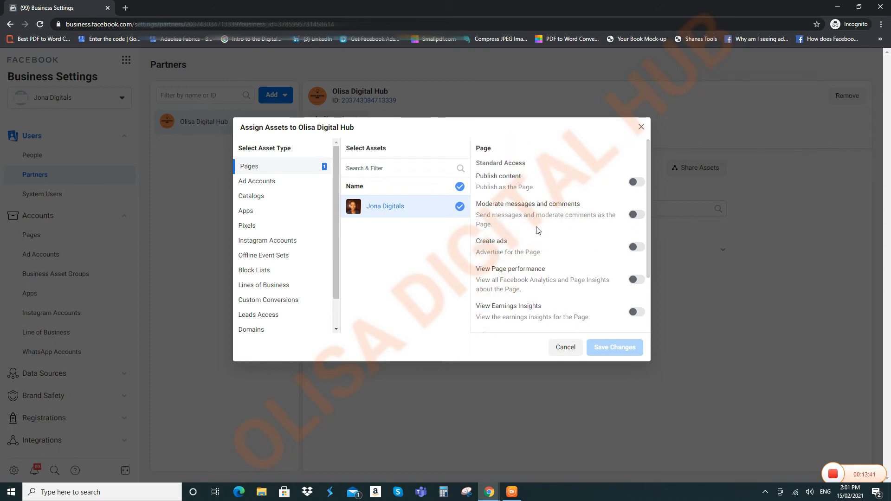
{"action": "scroll", "coordinate": [538, 231], "scroll_direction": "down", "scroll_amount": 1}
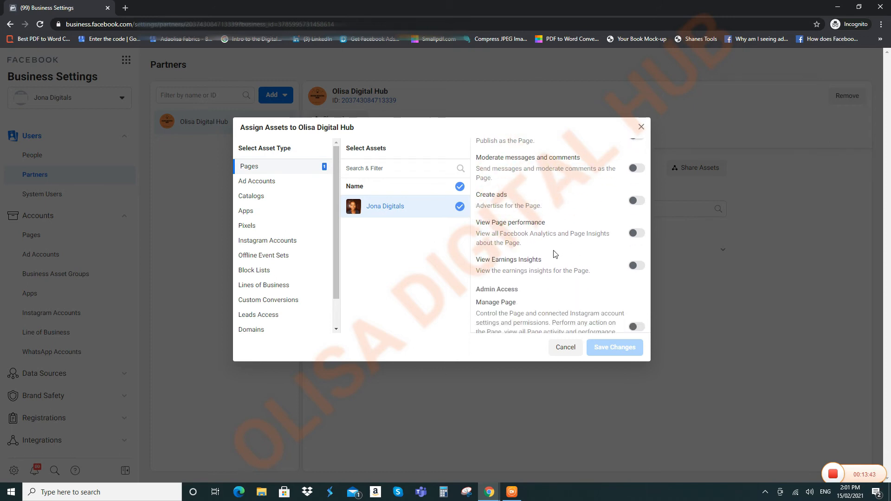
{"action": "scroll", "coordinate": [555, 254], "scroll_direction": "up", "scroll_amount": 1}
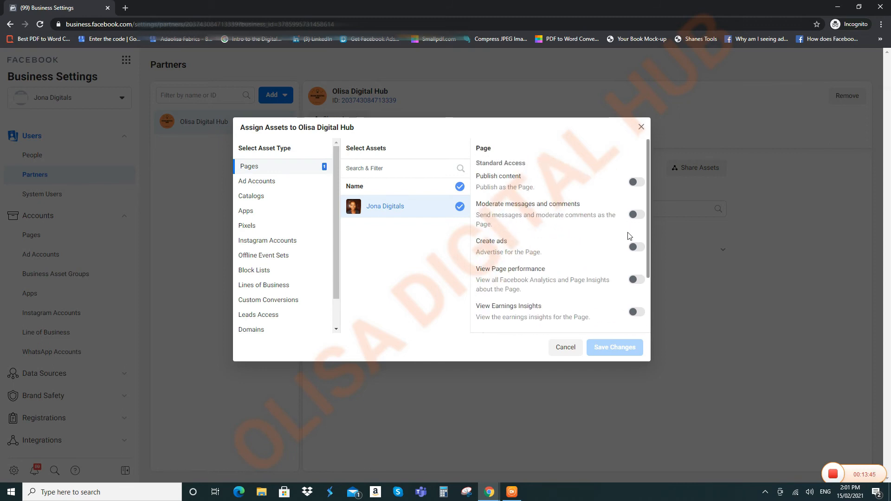
{"action": "left_click", "coordinate": [634, 247]}
{"action": "scroll", "coordinate": [632, 246], "scroll_direction": "down", "scroll_amount": 1}
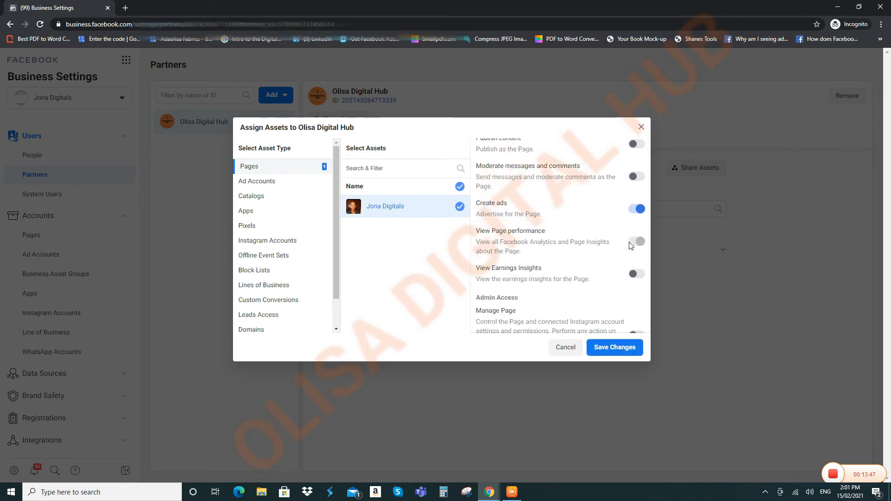
{"action": "mouse_move", "coordinate": [638, 236]}
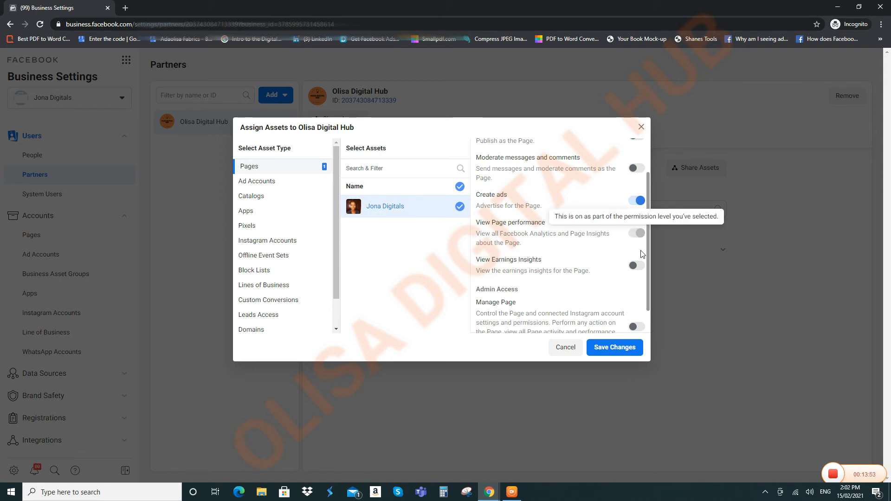
Step: Leave message moderation off and switch on Manage Page admin access for the partner
{"action": "left_click", "coordinate": [635, 170]}
{"action": "left_click", "coordinate": [635, 170]}
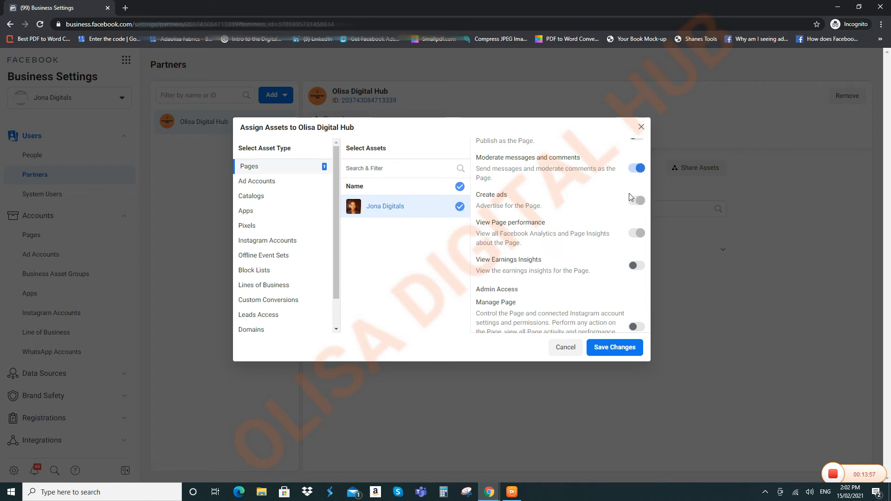
{"action": "scroll", "coordinate": [607, 223], "scroll_direction": "up", "scroll_amount": 1}
{"action": "scroll", "coordinate": [636, 254], "scroll_direction": "down", "scroll_amount": 1}
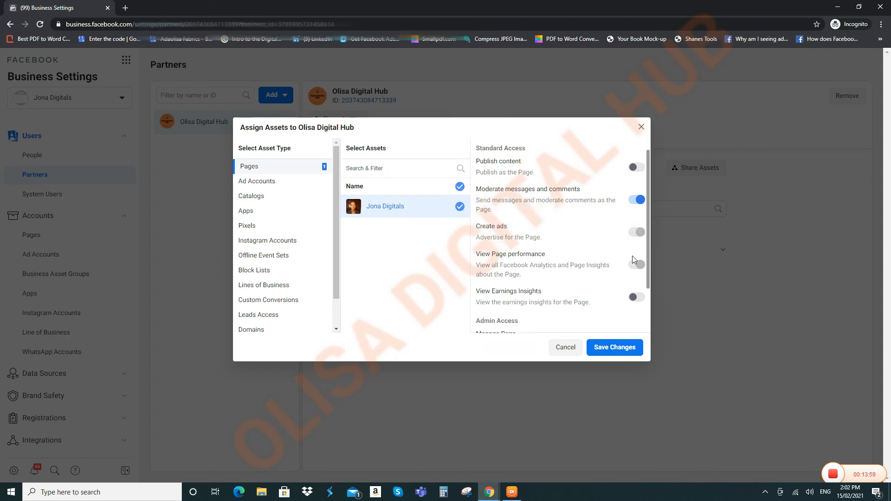
{"action": "left_click", "coordinate": [636, 168]}
{"action": "scroll", "coordinate": [603, 206], "scroll_direction": "up", "scroll_amount": 1}
{"action": "scroll", "coordinate": [585, 218], "scroll_direction": "down", "scroll_amount": 2}
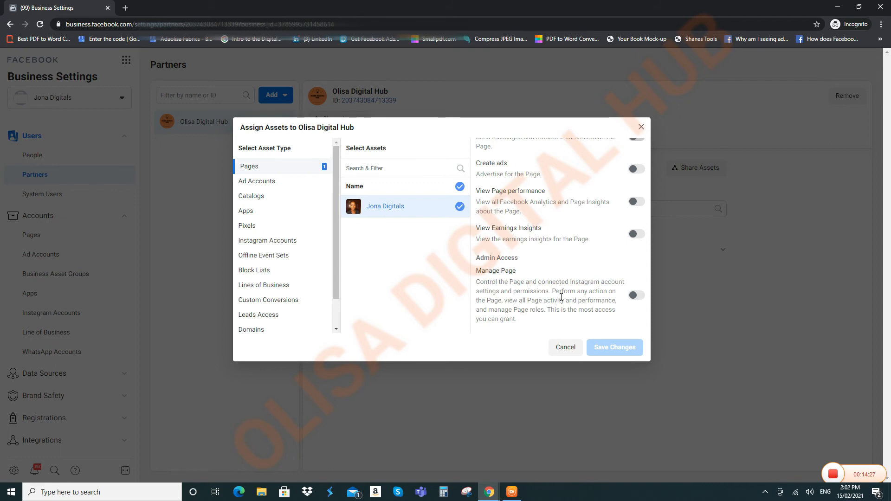
{"action": "left_click", "coordinate": [641, 296]}
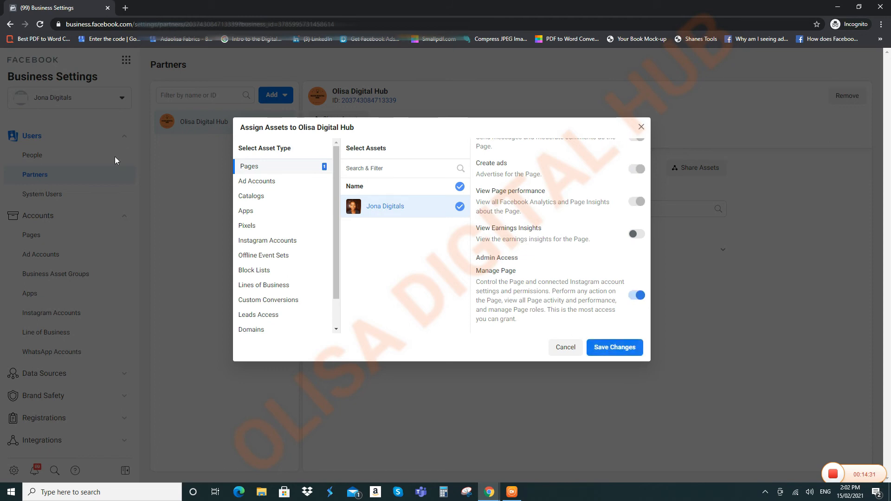
{"action": "left_click", "coordinate": [274, 184]}
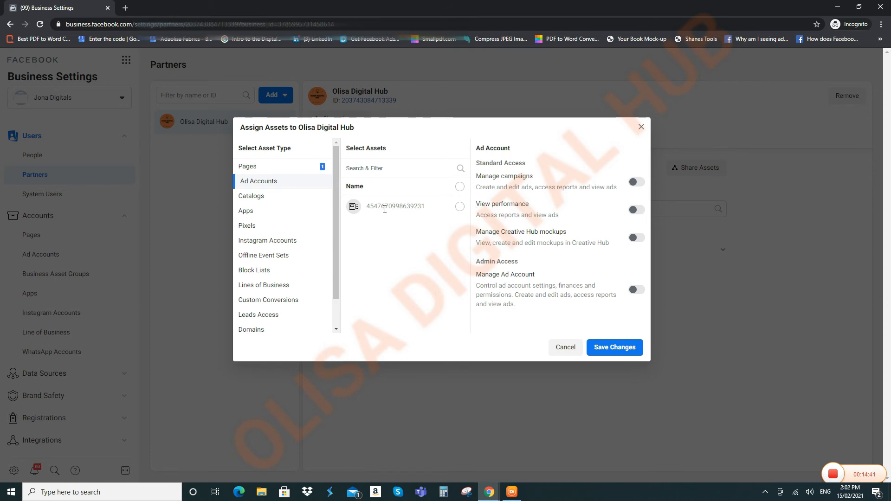
Step: Tick the ad account with Manage Ad Account switched on, then check Catalogs
{"action": "left_click", "coordinate": [459, 207]}
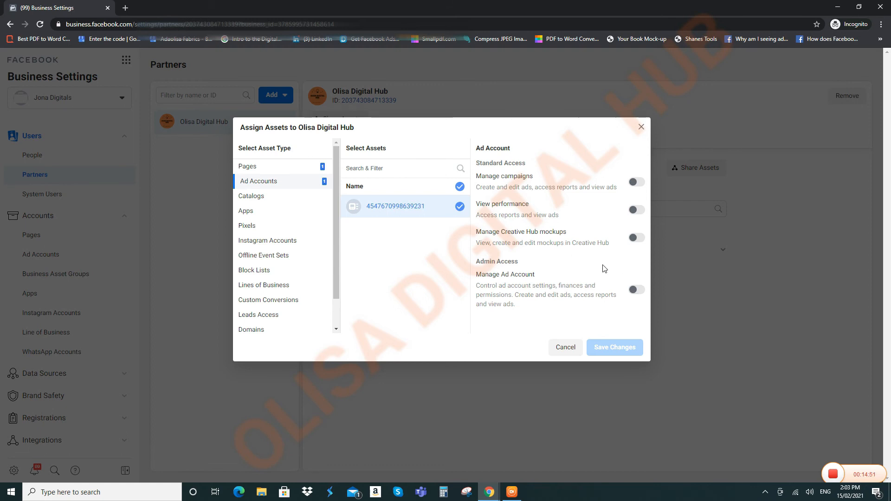
{"action": "left_click", "coordinate": [634, 292]}
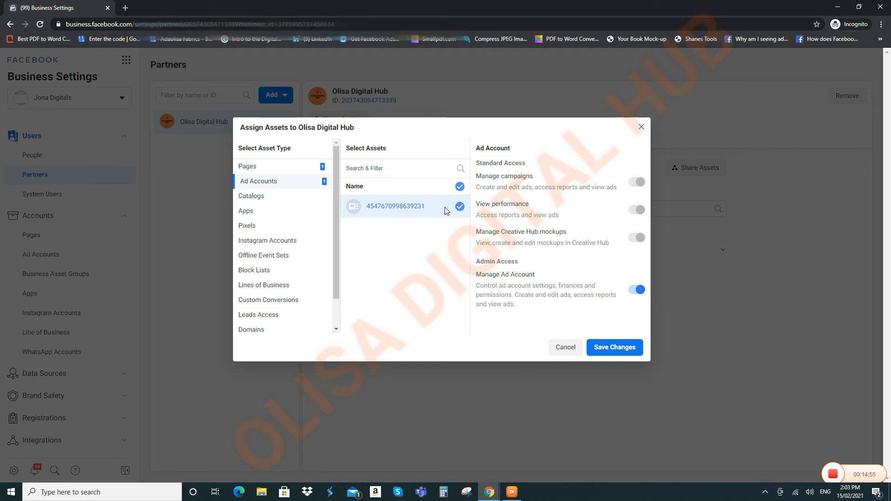
{"action": "left_click", "coordinate": [287, 200]}
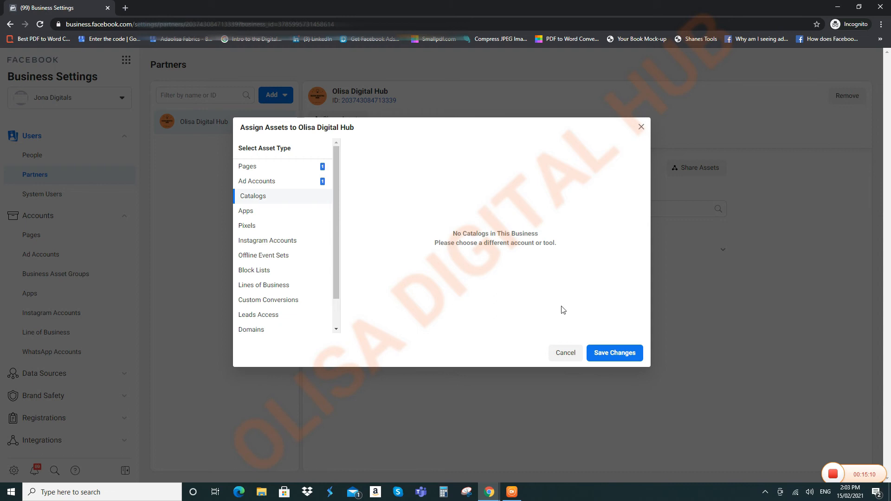
Step: Check Apps and Pixels, then tick the jonadigitals Instagram account for sharing
{"action": "left_click", "coordinate": [276, 215]}
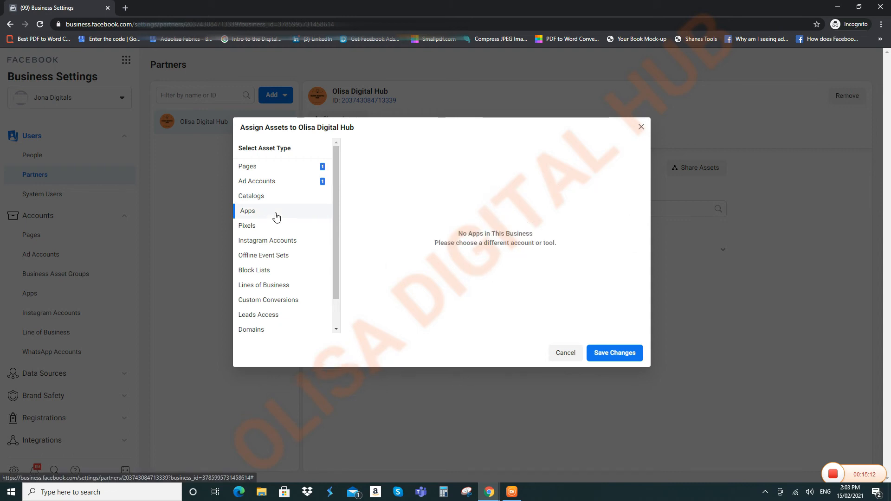
{"action": "left_click", "coordinate": [242, 226]}
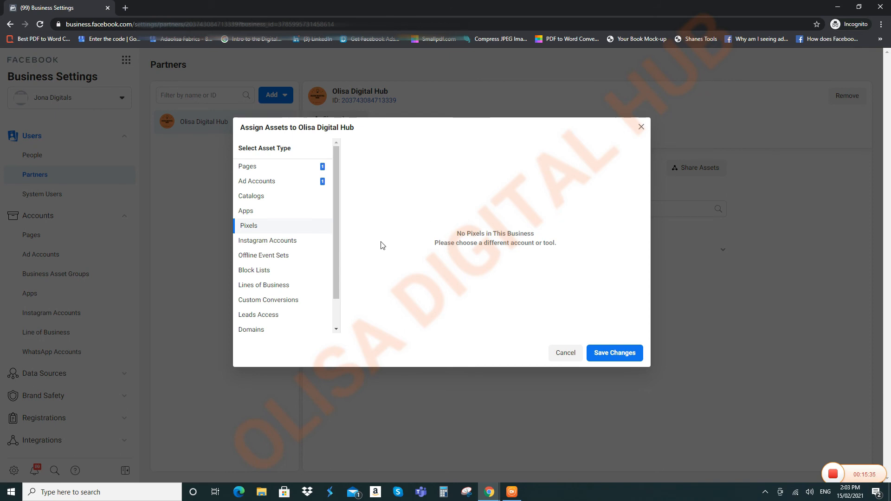
{"action": "left_click", "coordinate": [274, 241]}
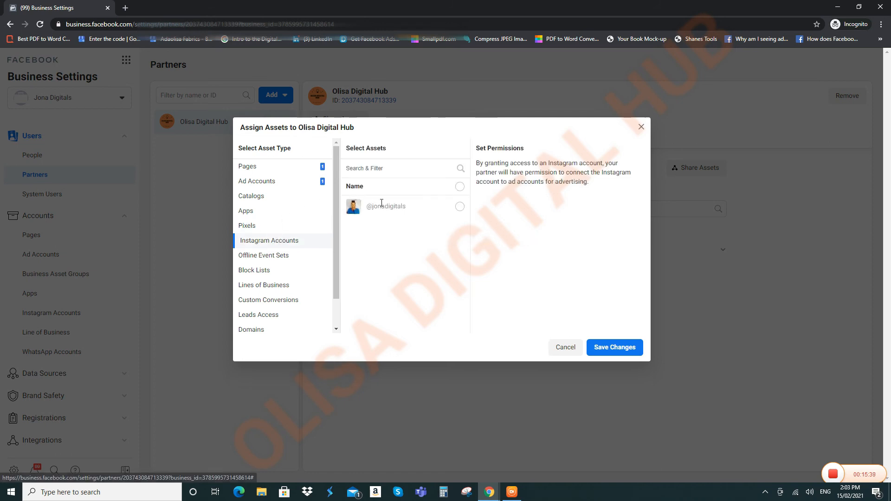
{"action": "left_click", "coordinate": [460, 207]}
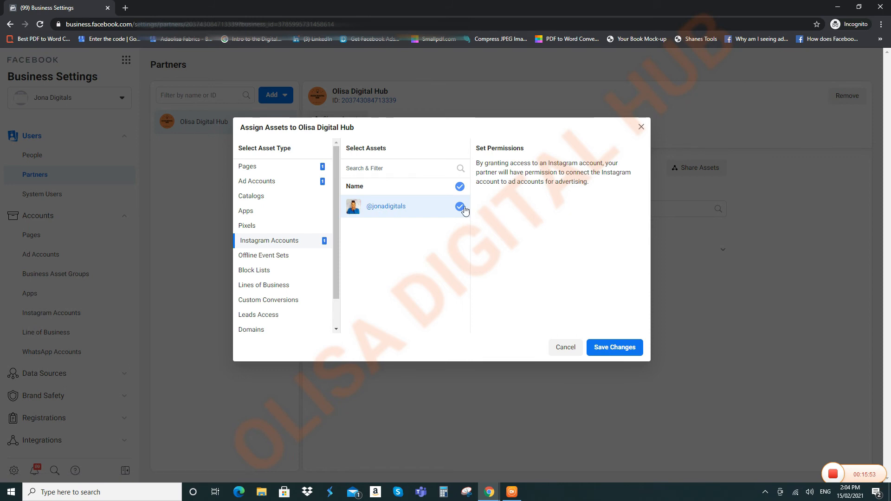
Step: Tick Default Offline Event Set with Manage Offline Event Set switched on
{"action": "left_click", "coordinate": [285, 256]}
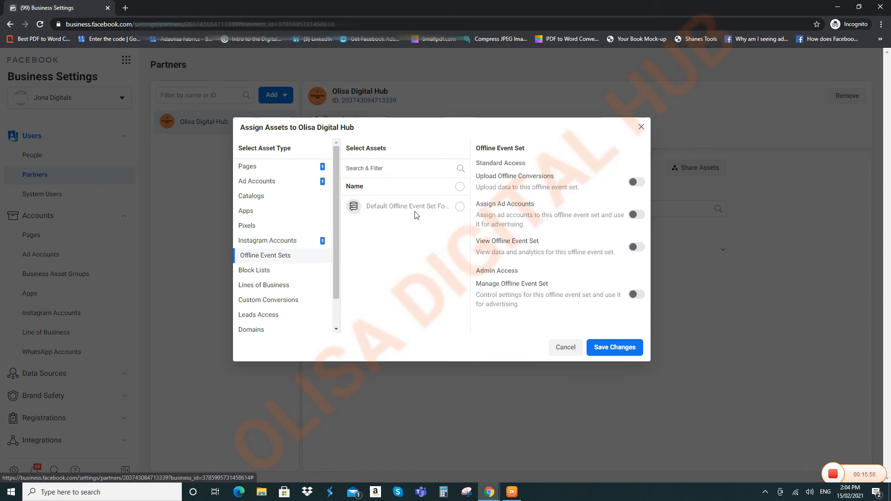
{"action": "left_click", "coordinate": [460, 207]}
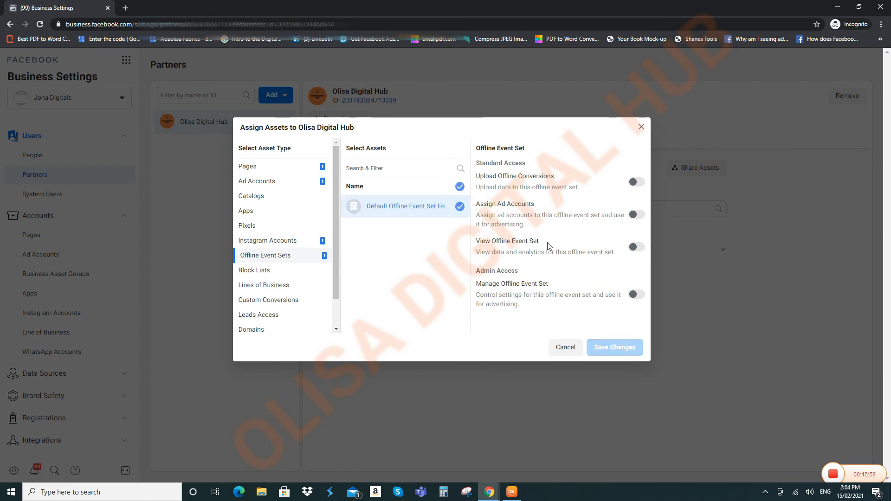
{"action": "left_click", "coordinate": [634, 296]}
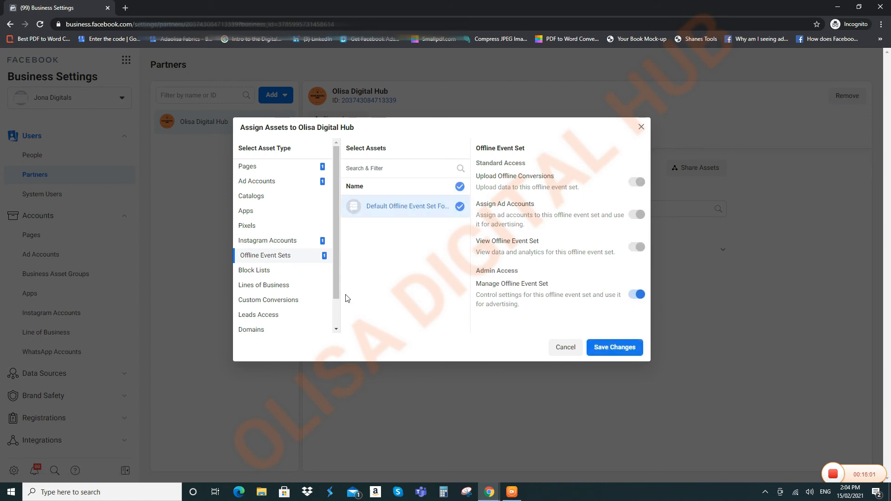
Step: Check Lines of Business, Custom Conversions, Leads Access and Domains, reaching WhatsApp Accounts
{"action": "scroll", "coordinate": [281, 274], "scroll_direction": "down", "scroll_amount": 1}
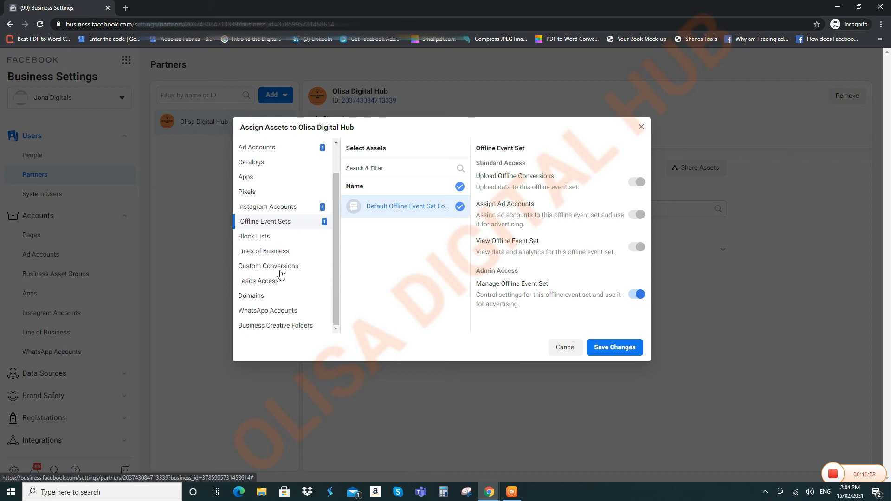
{"action": "left_click", "coordinate": [283, 254]}
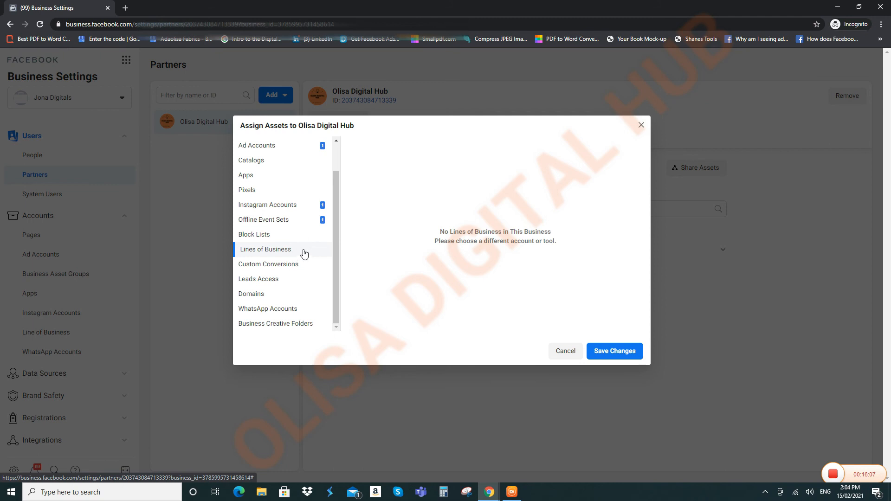
{"action": "left_click", "coordinate": [294, 265]}
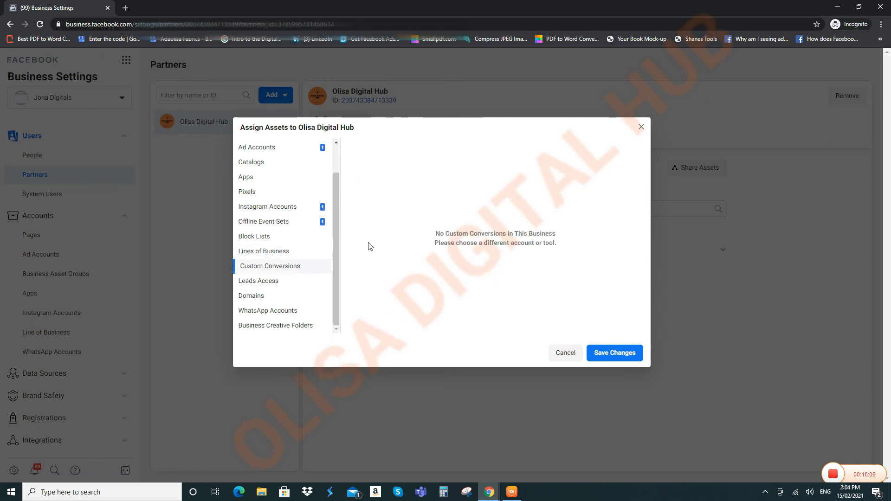
{"action": "left_click", "coordinate": [286, 282]}
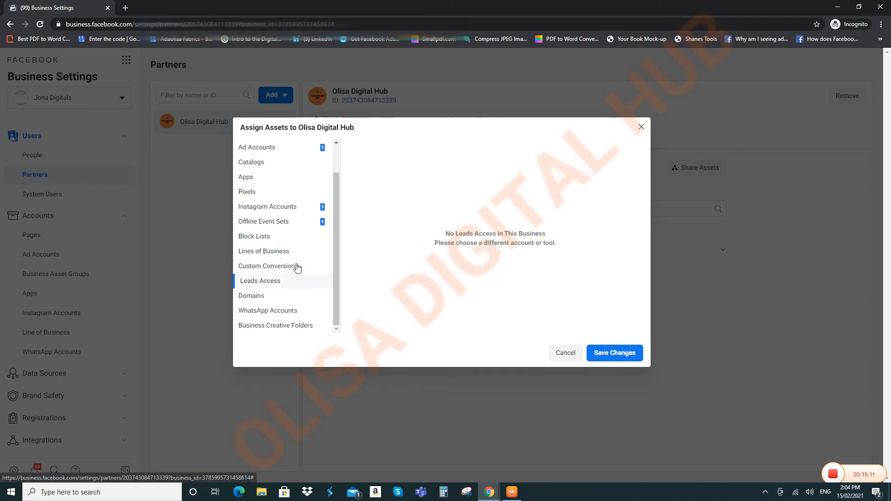
{"action": "left_click", "coordinate": [271, 299]}
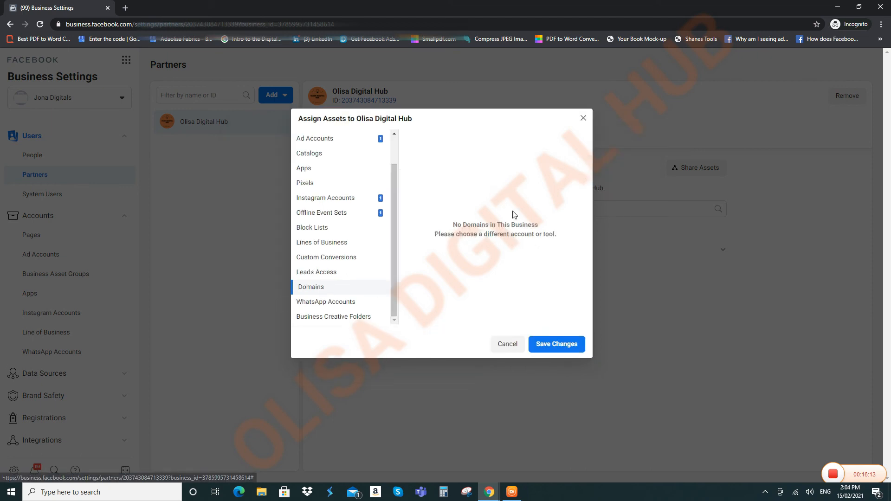
{"action": "left_click", "coordinate": [343, 306]}
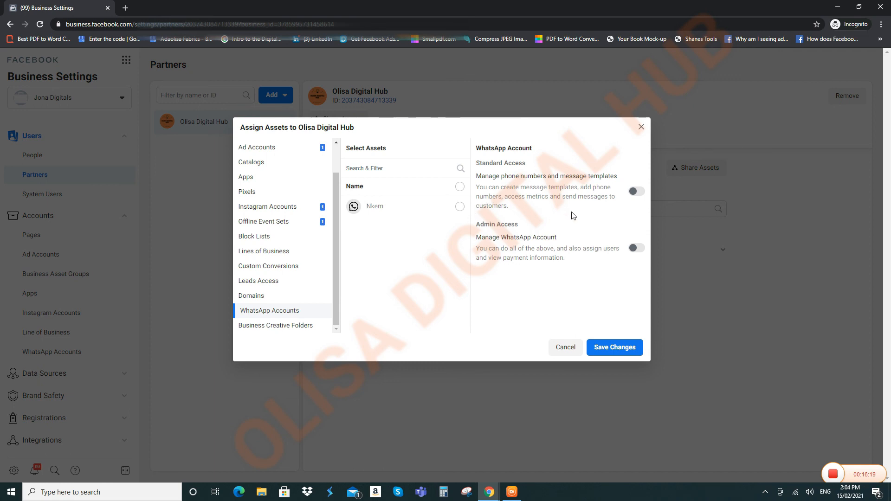
Step: Tick and untick the WhatsApp account, then check Business Creative Folders, which has none
{"action": "left_click", "coordinate": [460, 206]}
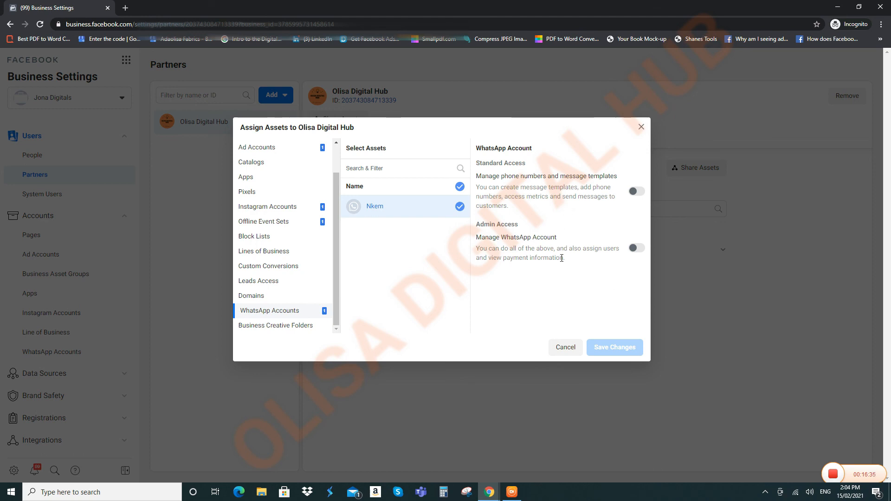
{"action": "left_click", "coordinate": [460, 208]}
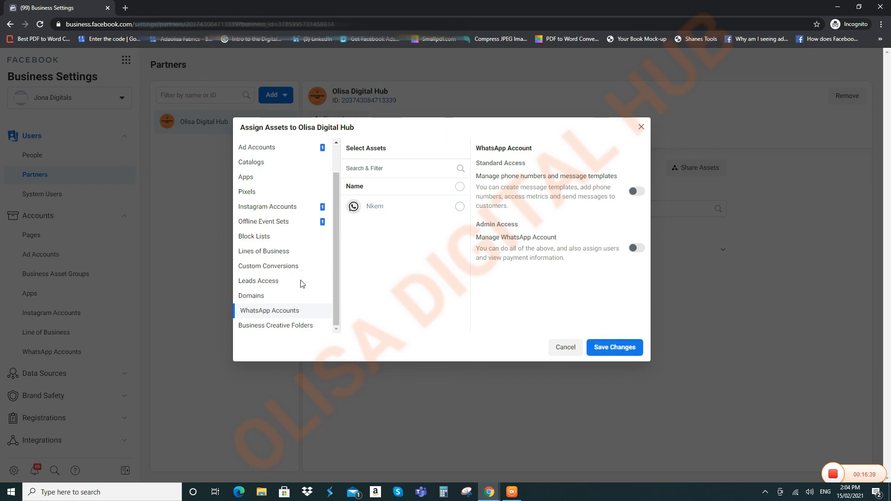
{"action": "left_click", "coordinate": [296, 326]}
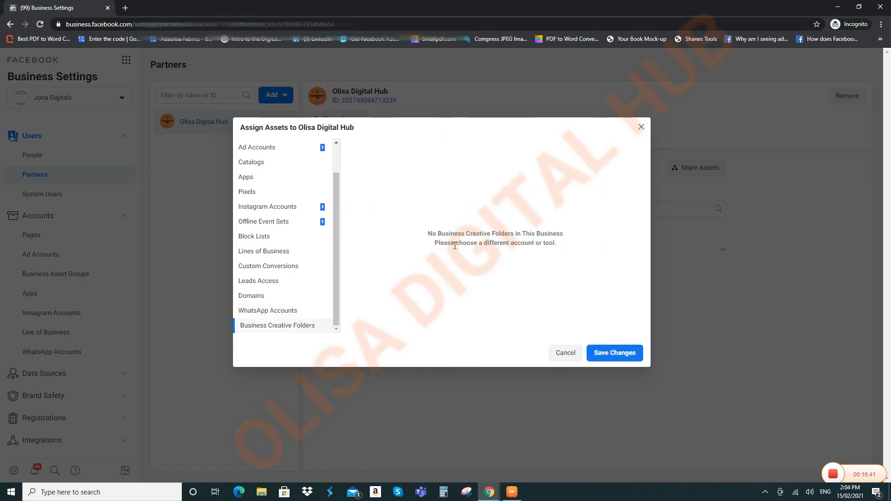
{"action": "scroll", "coordinate": [307, 258], "scroll_direction": "up", "scroll_amount": 2}
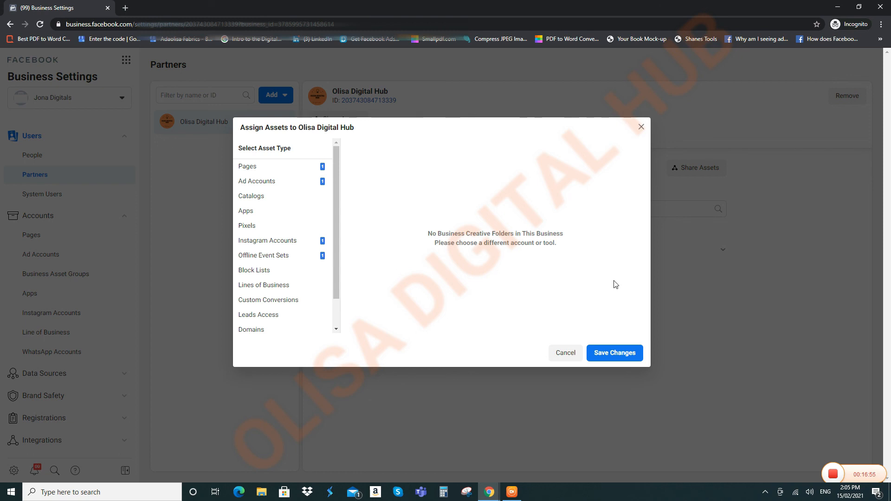
Step: Save the assets, mark Olisa Digital Hub as an agency managing audiences, and continue
{"action": "left_click", "coordinate": [608, 354]}
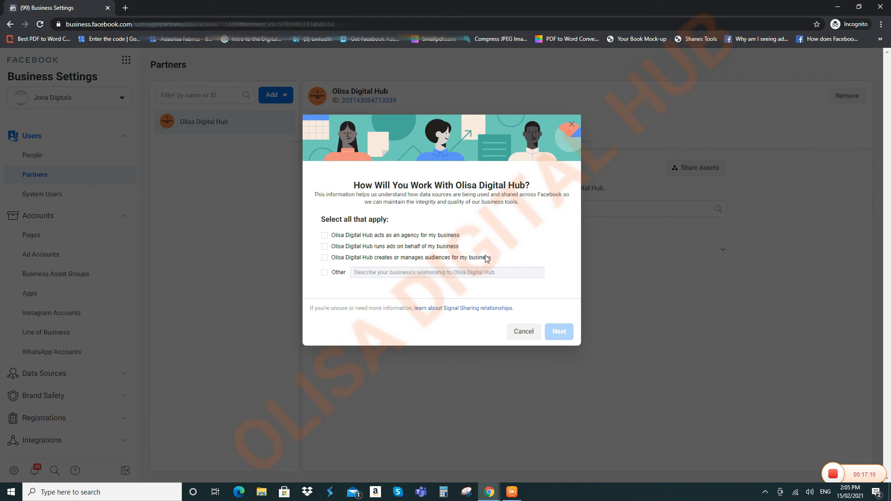
{"action": "left_click", "coordinate": [324, 235]}
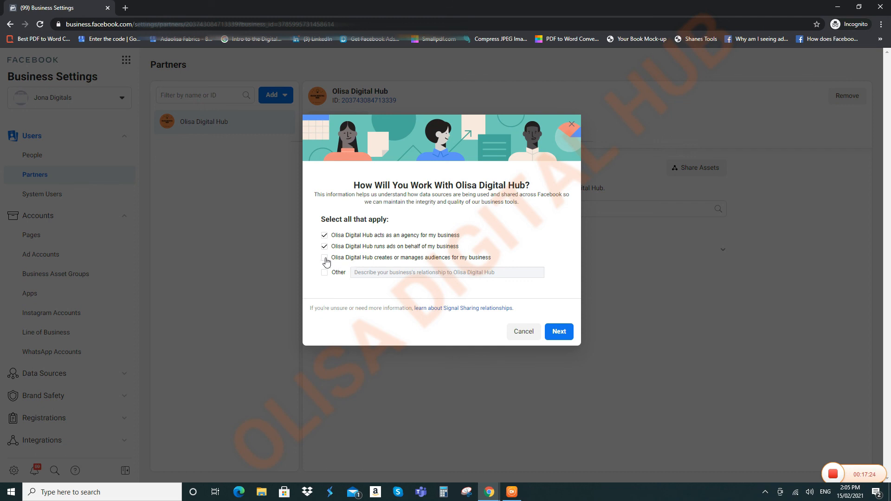
{"action": "left_click", "coordinate": [325, 259]}
{"action": "left_click", "coordinate": [557, 332]}
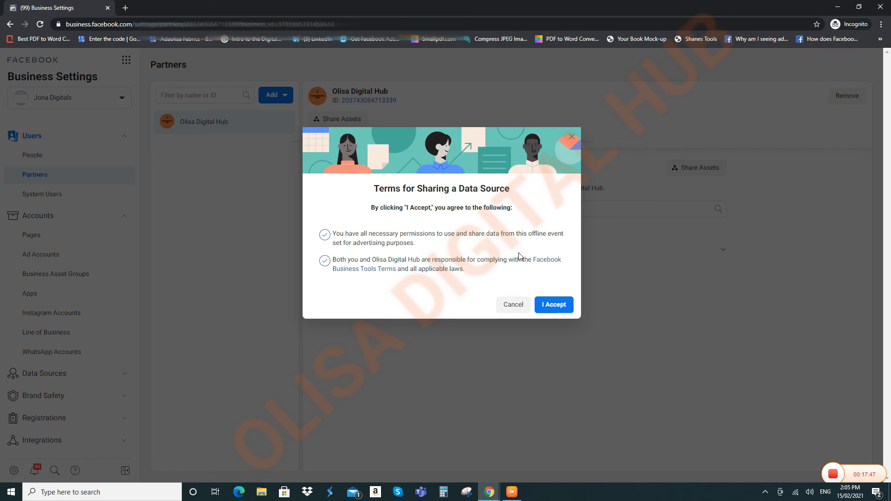
Step: Accept the Terms for Sharing a Data Source so the page, Instagram account and offline event set are shared
{"action": "left_click", "coordinate": [551, 306]}
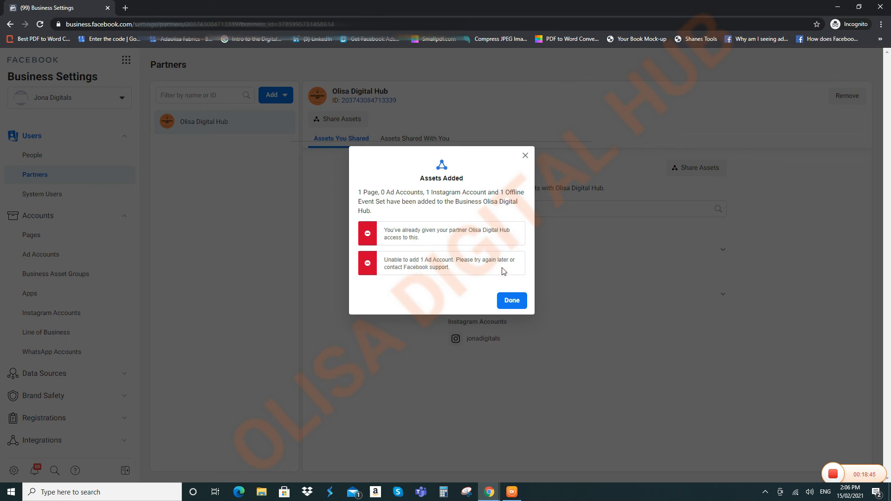
Step: Close the Assets Added summary to view Olisa Digital Hub's assigned Page, ad account and Instagram account
{"action": "left_click", "coordinate": [509, 301]}
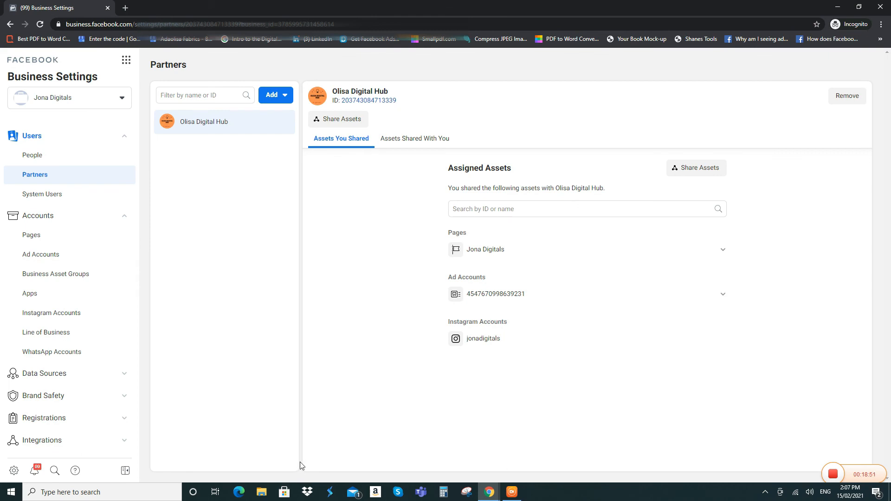